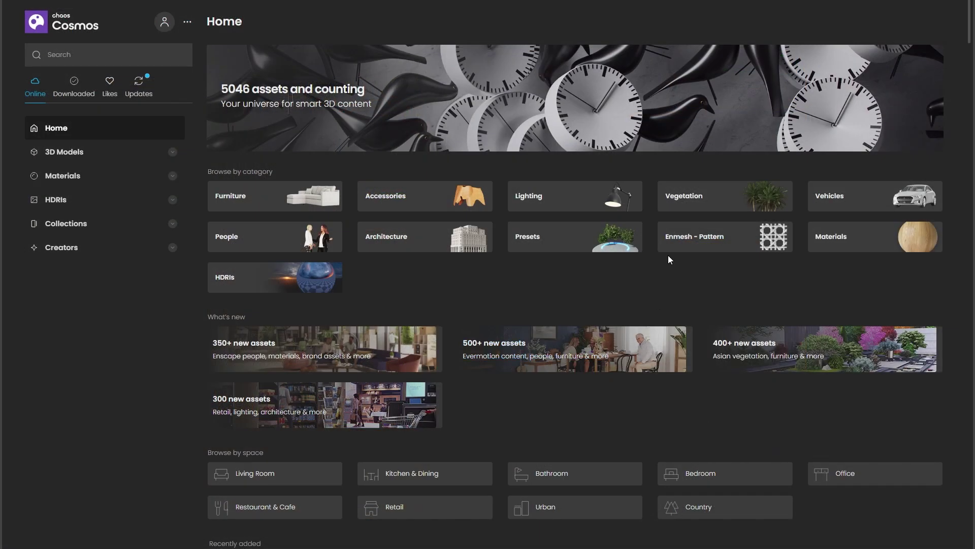
Browse the 51 patterns in Chaos Cosmos's Enmesh - Pattern category
left_click(739, 237)
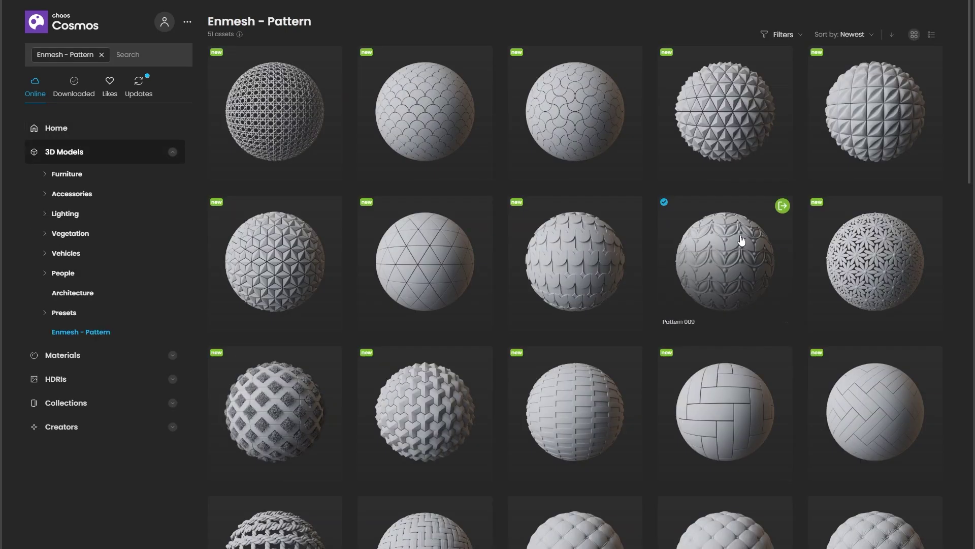
scroll(742, 239, "down", 15)
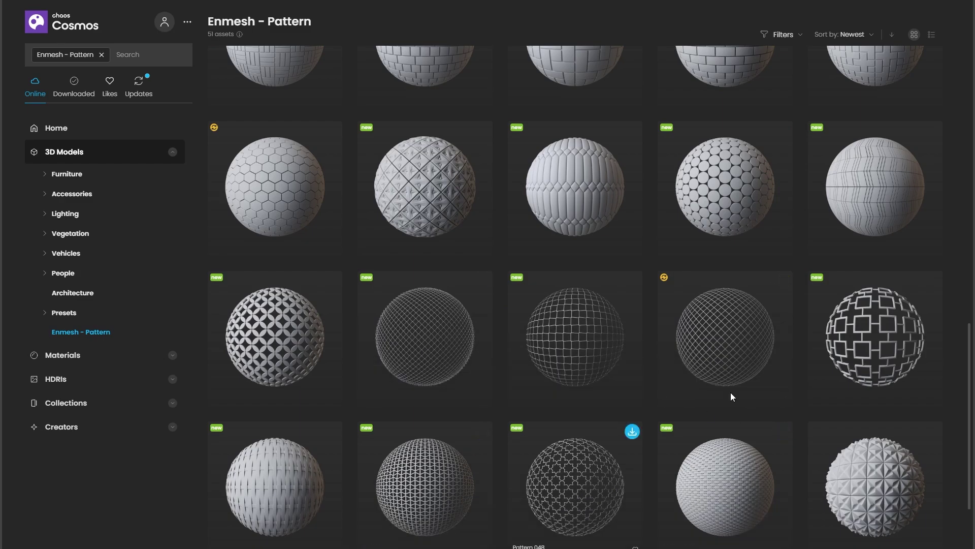
scroll(735, 383, "up", 10)
scroll(739, 381, "up", 1)
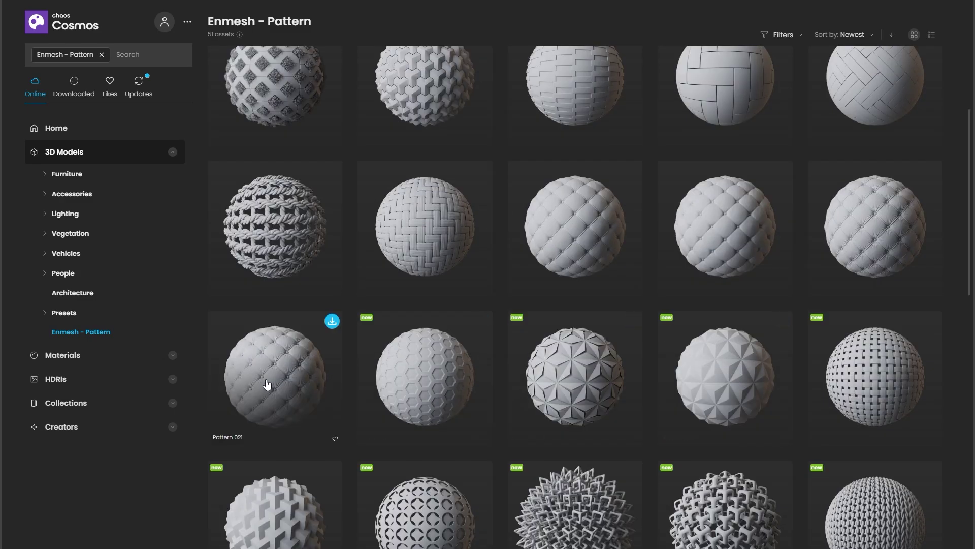
scroll(896, 239, "up", 1)
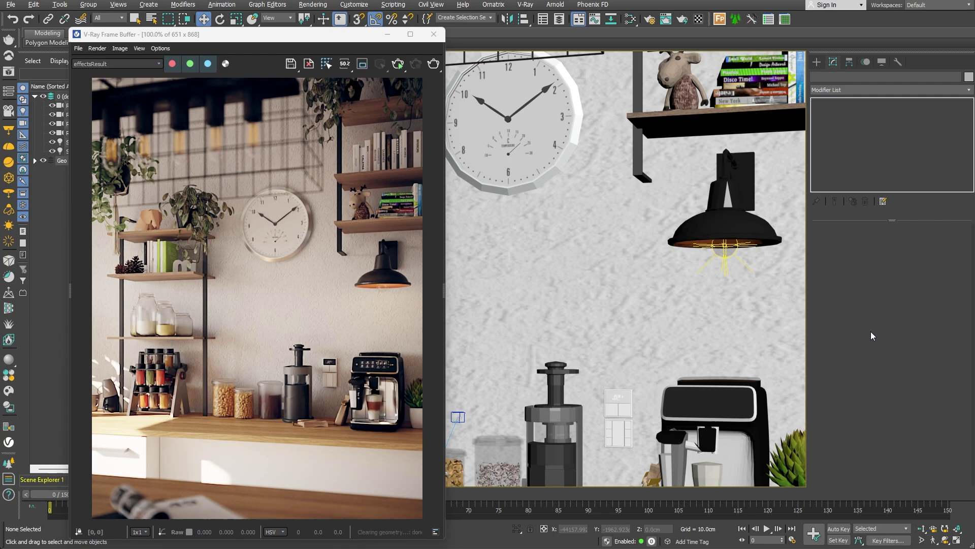
Minimise the Frame Buffer, maximise the Perspective view and drag out a box
left_click(387, 34)
key("alt+w")
left_click(557, 230)
key("alt+w")
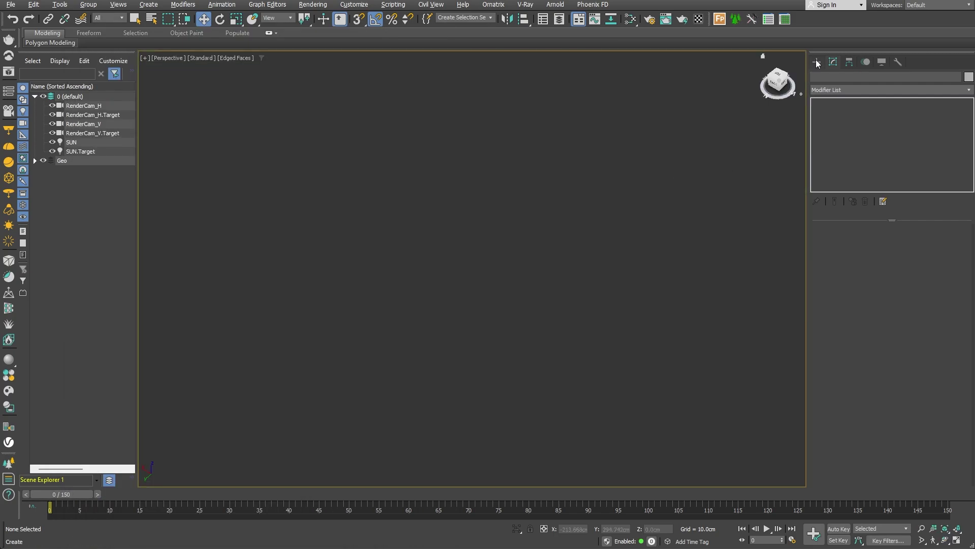
left_click(817, 61)
left_click(854, 130)
left_click_drag(437, 203, 485, 417)
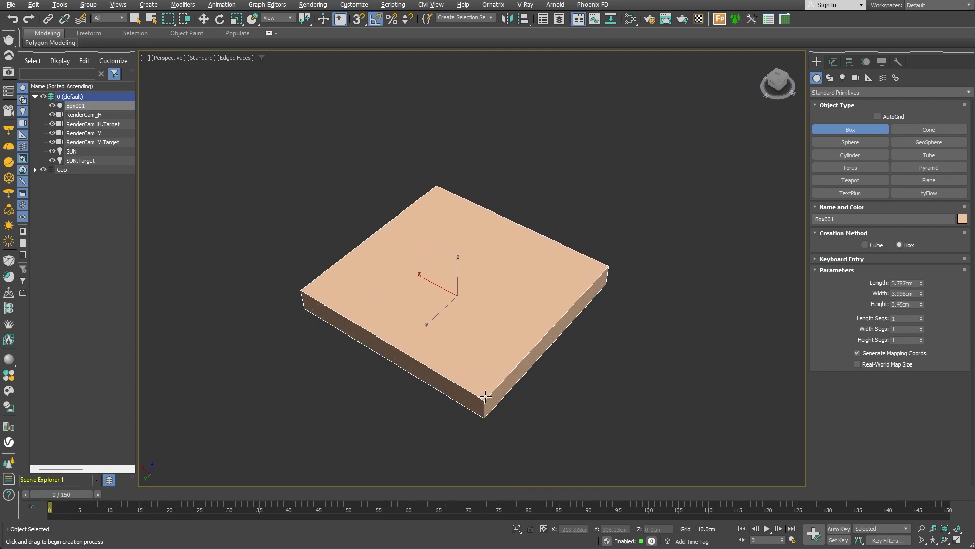
Size the box to Length 5 cm, Width 5 cm and Height 0.5 cm
left_click(485, 396)
double_click(906, 283)
type("5")
key("Tab")
type("5")
key("Tab")
type("0.5")
key("Return")
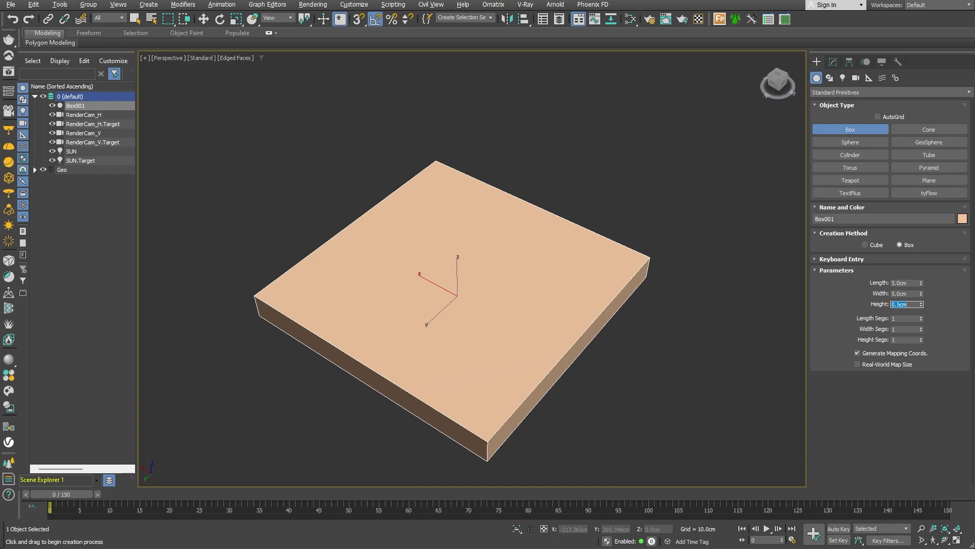
middle_click_drag(494, 372, 527, 361)
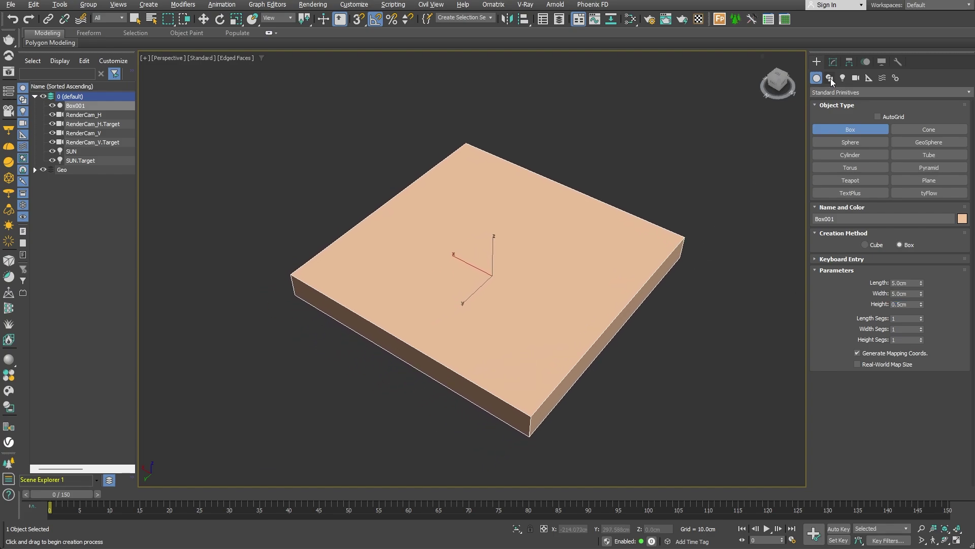
Convert the box to Editable Poly and delete its bottom polygon
left_click(833, 63)
right_click(876, 105)
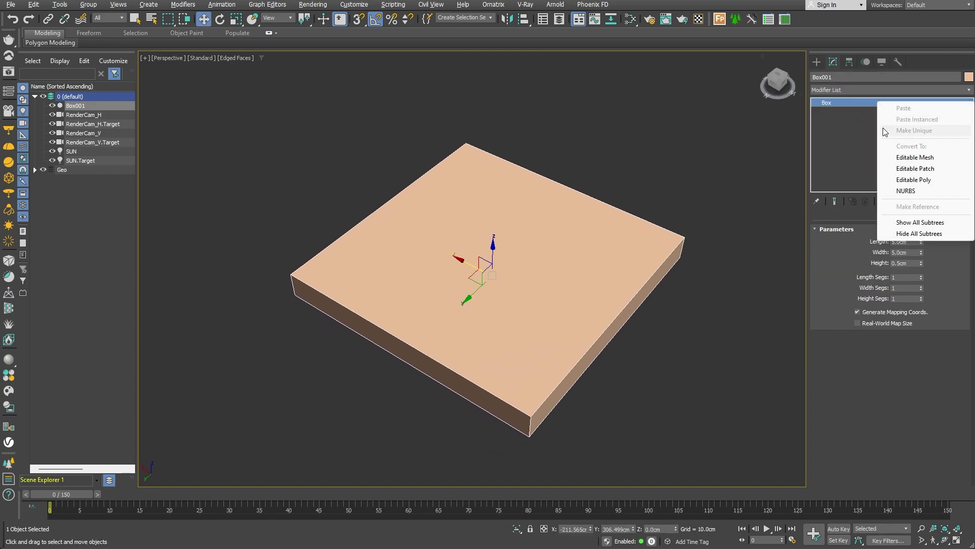
left_click(917, 181)
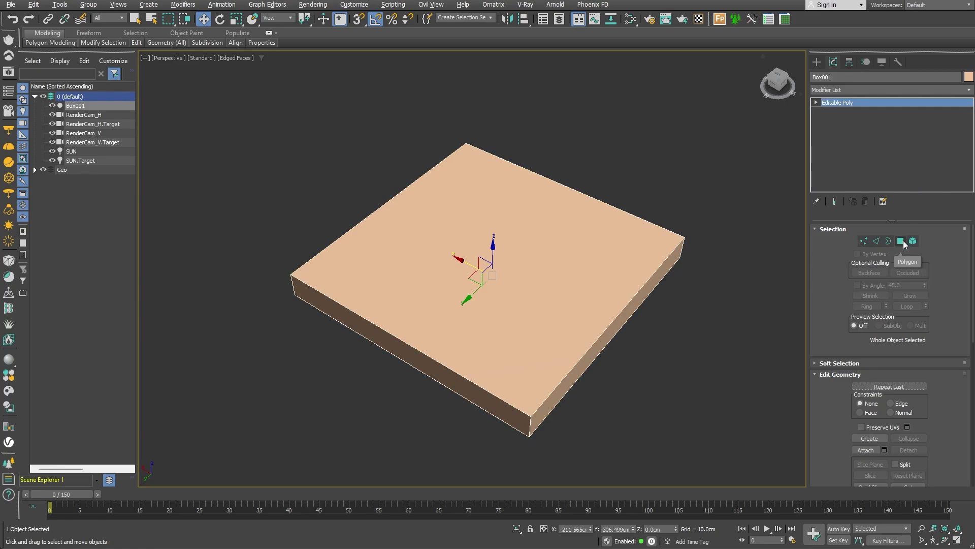
left_click(901, 242)
middle_click_drag(483, 332, 511, 325, "alt")
left_click(502, 281)
key("Delete")
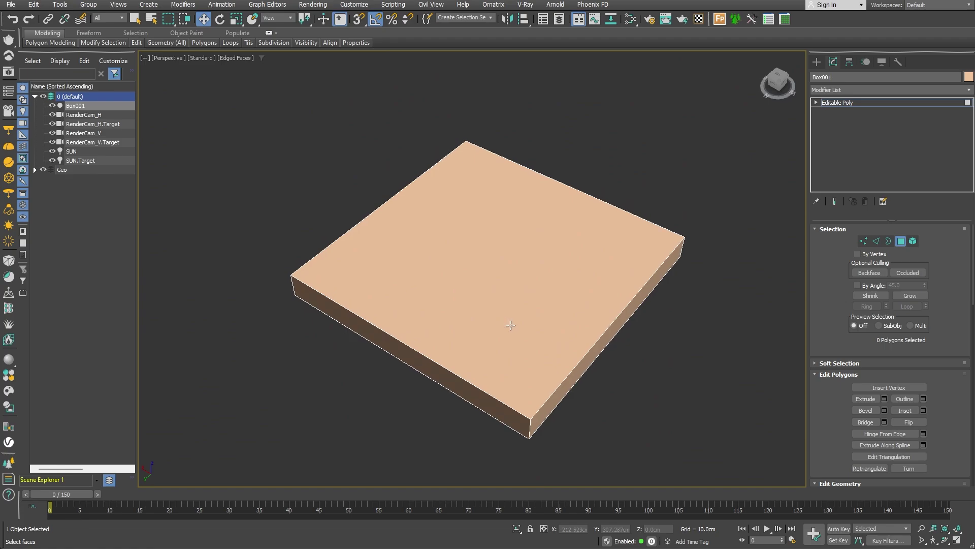
Chamfer all twelve edges by 0.06 cm with 2 segments
left_click(876, 241)
key("ctrl+a")
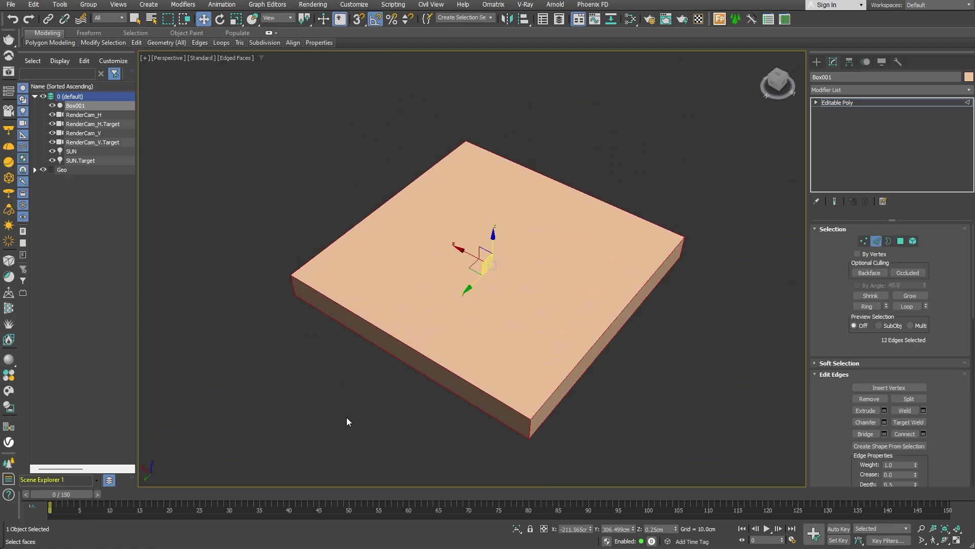
left_click(886, 422)
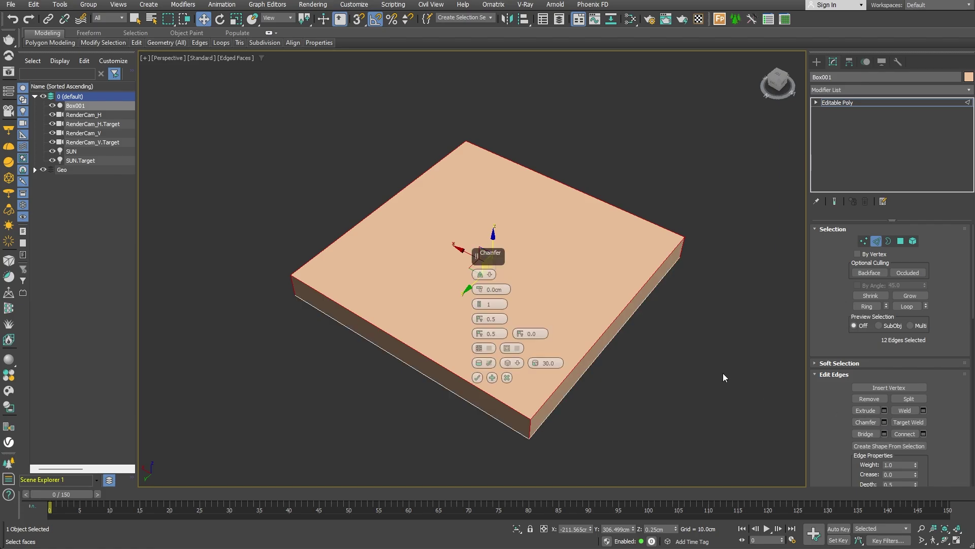
left_click_drag(479, 290, 479, 290)
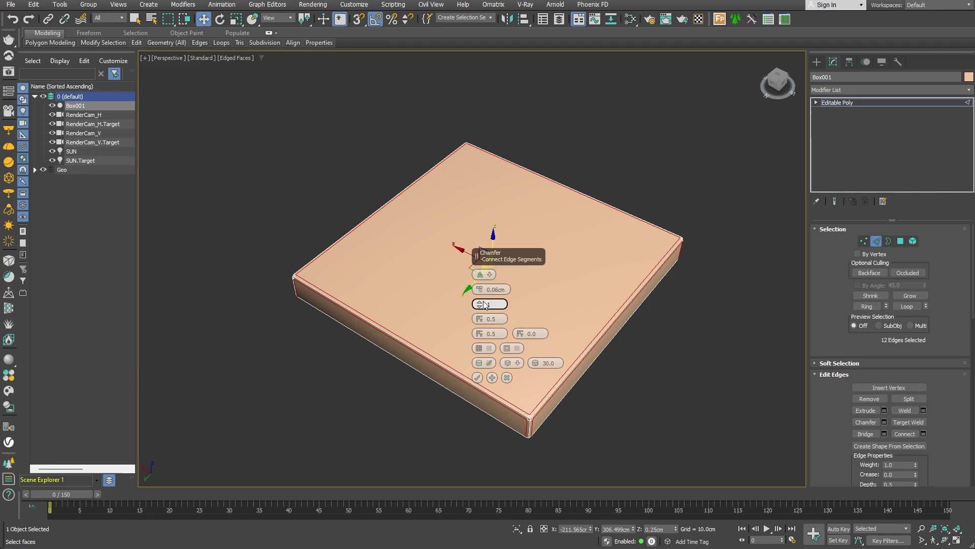
left_click_drag(480, 305, 480, 305)
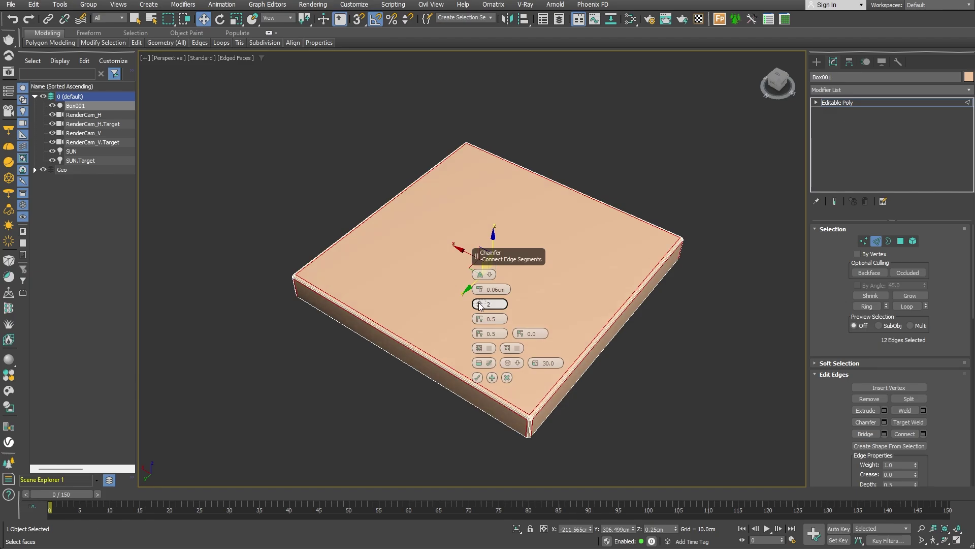
left_click(478, 378)
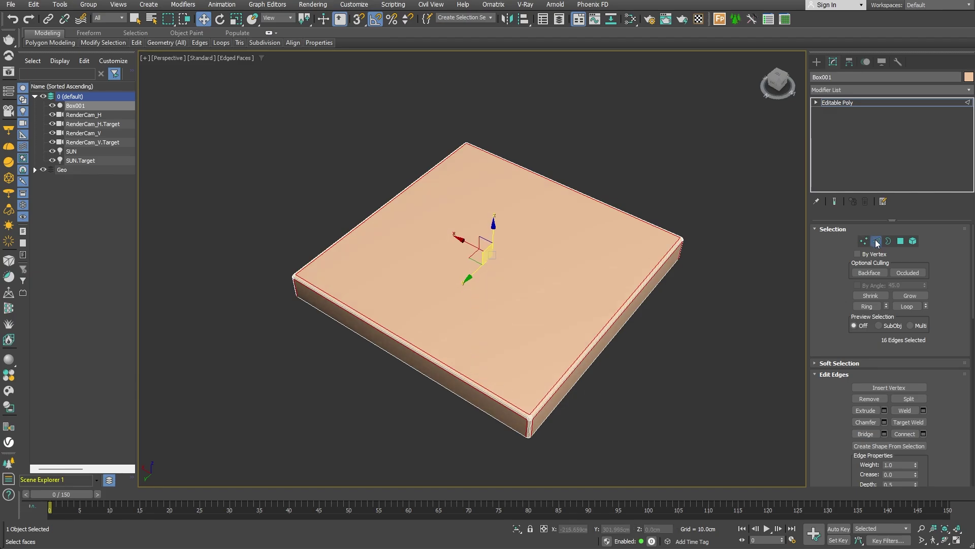
Rename the object to Tile_Org and restore the multi-view layout
left_click(876, 242)
left_click(884, 76)
type("Tile_Org")
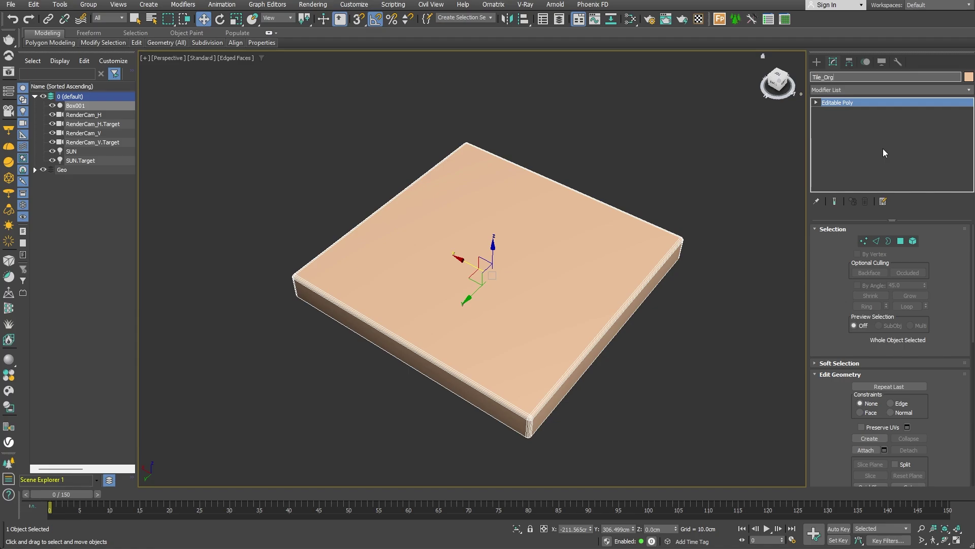
key("Return")
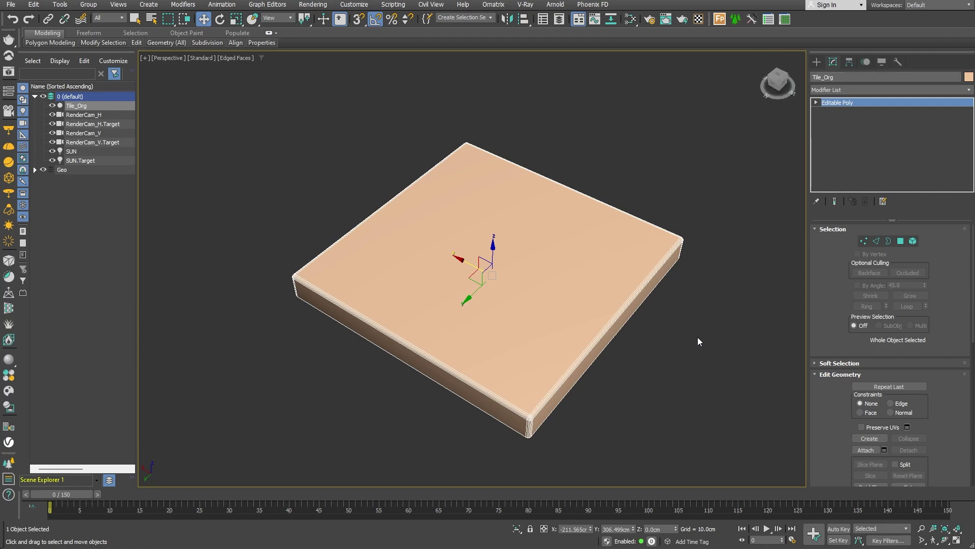
key("alt+w")
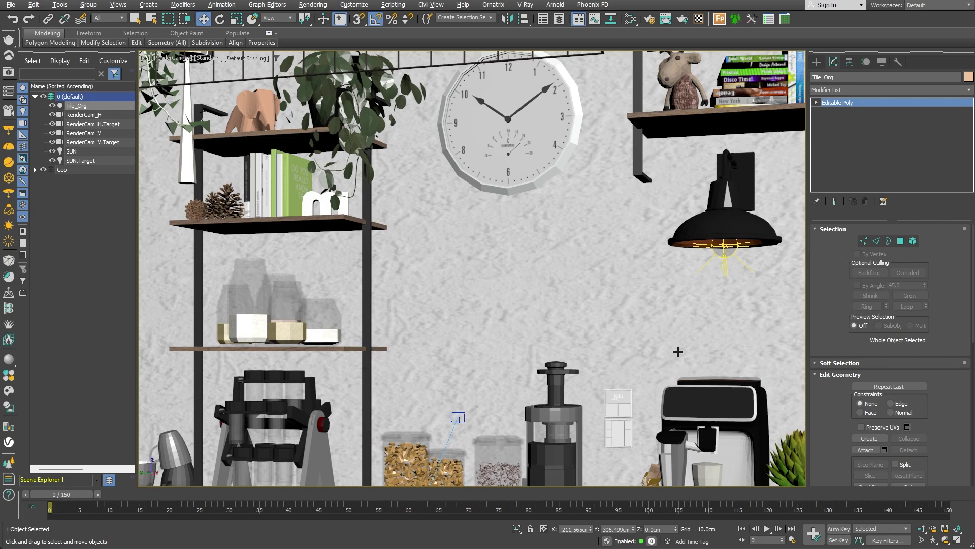
Draw a plane onto the kitchen wall in the RenderCam_V view using AutoGrid
key("alt+w")
left_click(817, 62)
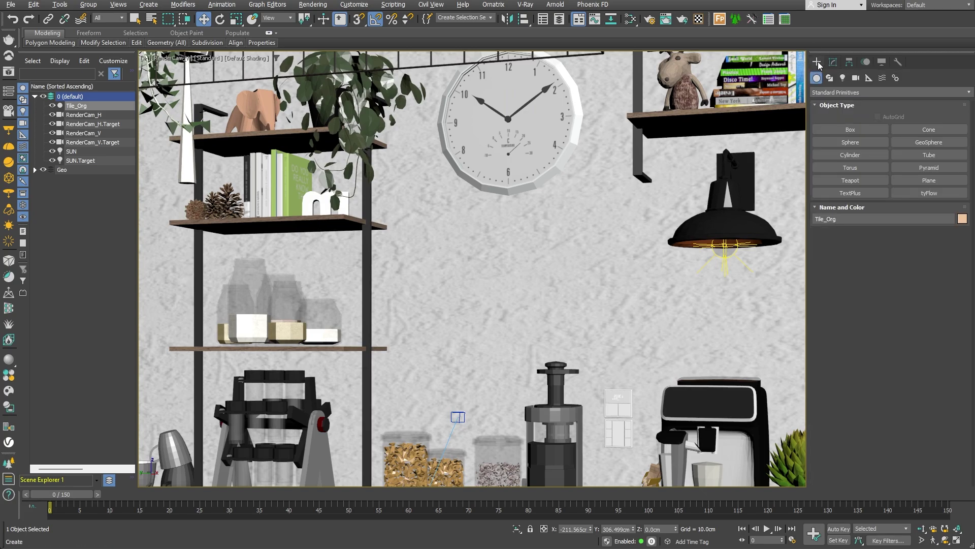
left_click(929, 180)
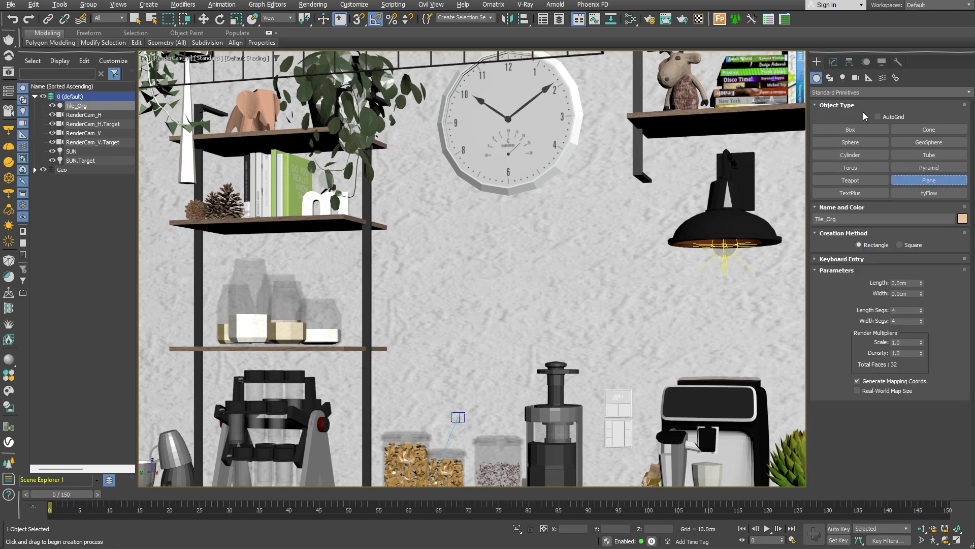
left_click(878, 117)
left_click_drag(454, 210, 661, 354)
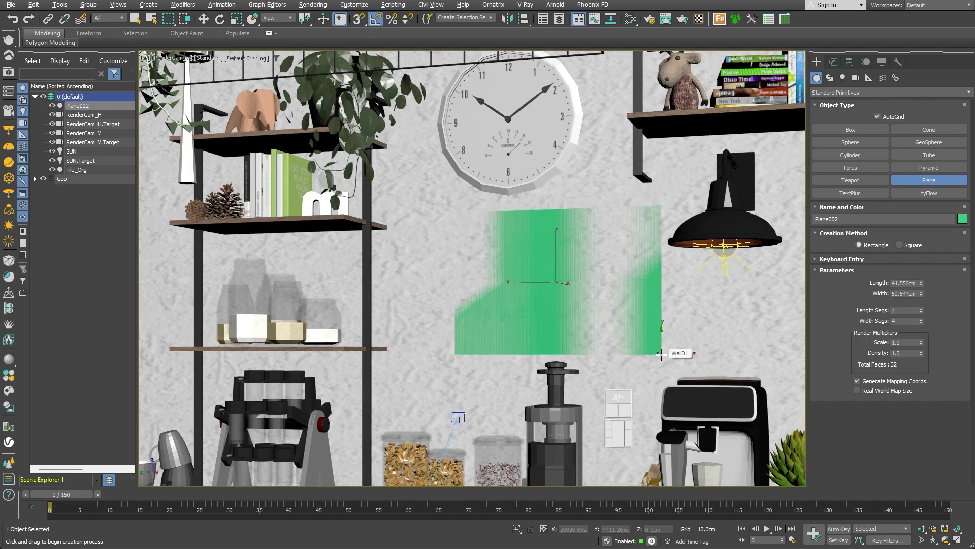
right_click(662, 354)
Set the plane to 300 × 300 cm and move it across the back wall
left_click(833, 62)
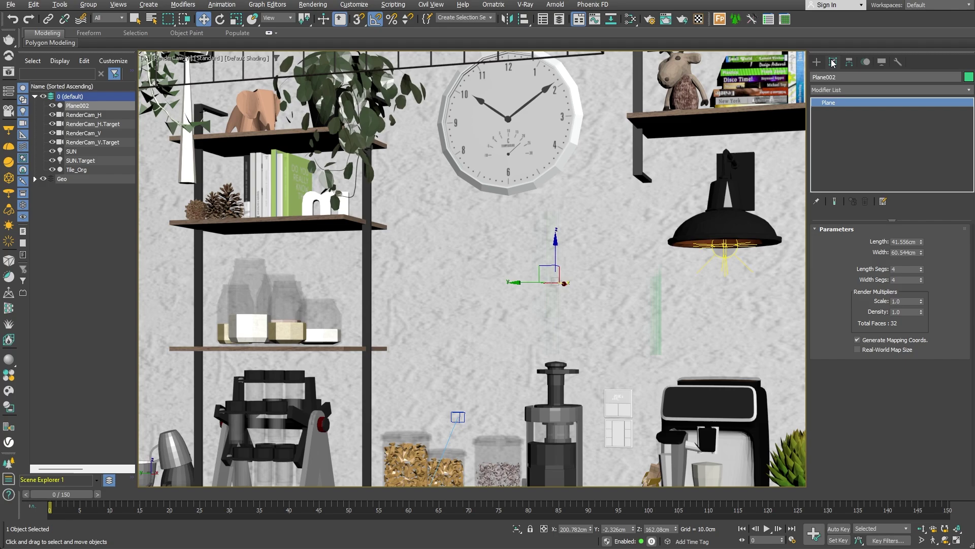
left_click(899, 242)
type("300")
key("Tab")
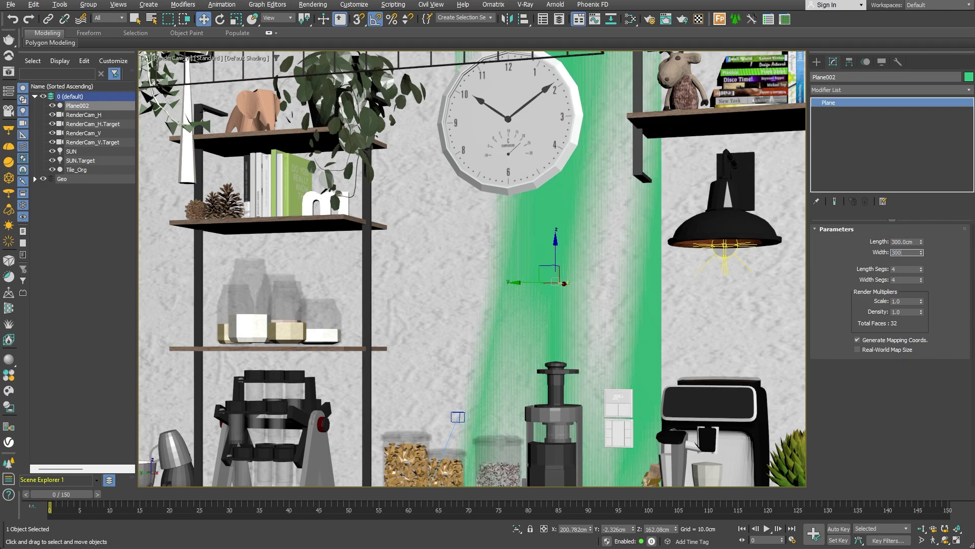
type("300")
key("Return")
left_click_drag(541, 265, 485, 281)
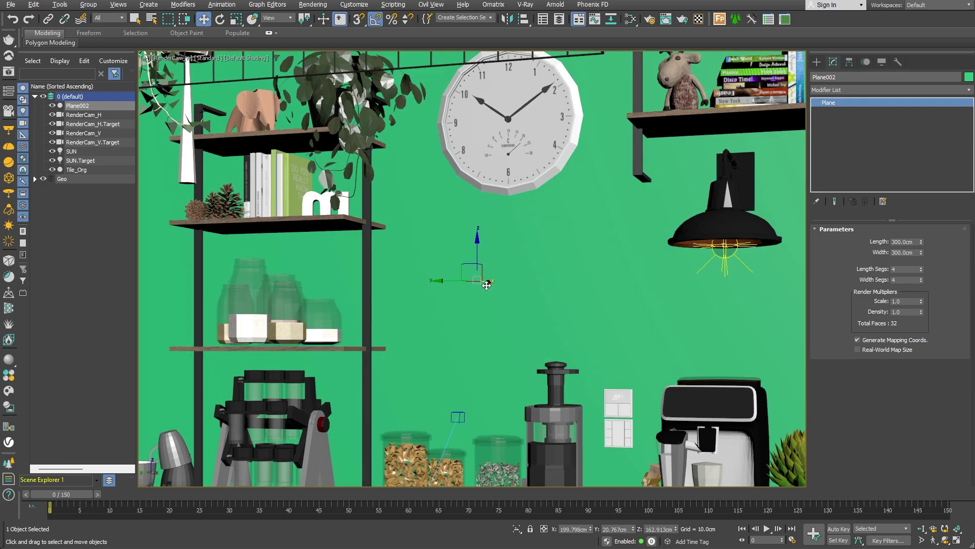
Add a VRayEnmeshMod to Plane002 and pick Tile_Org as its tile object
left_click(889, 89)
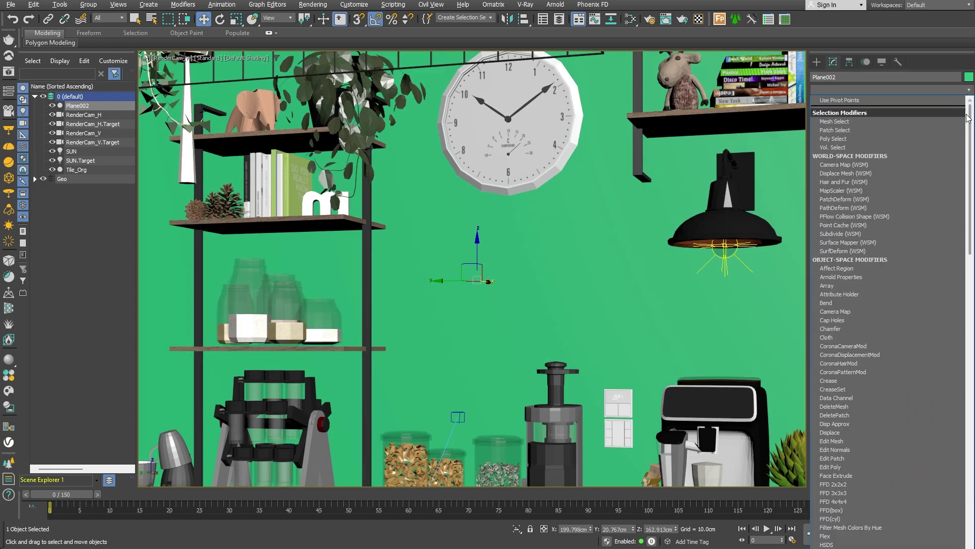
scroll(936, 406, "down", 20)
scroll(894, 487, "down", 3)
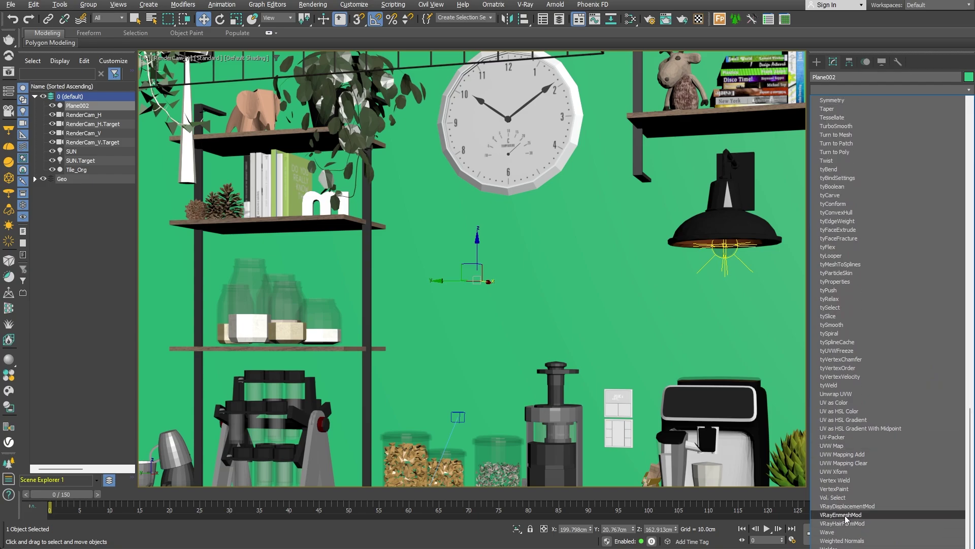
left_click(873, 517)
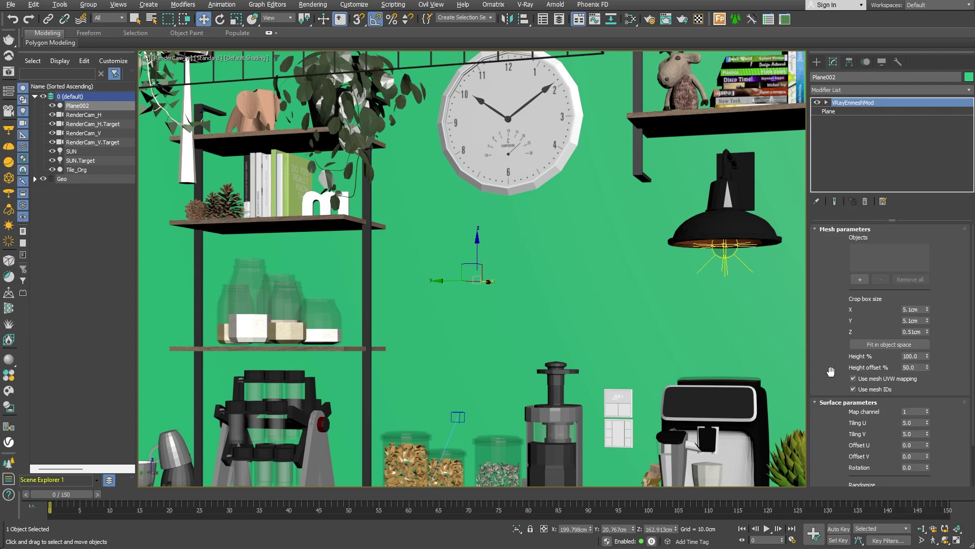
left_click(860, 279)
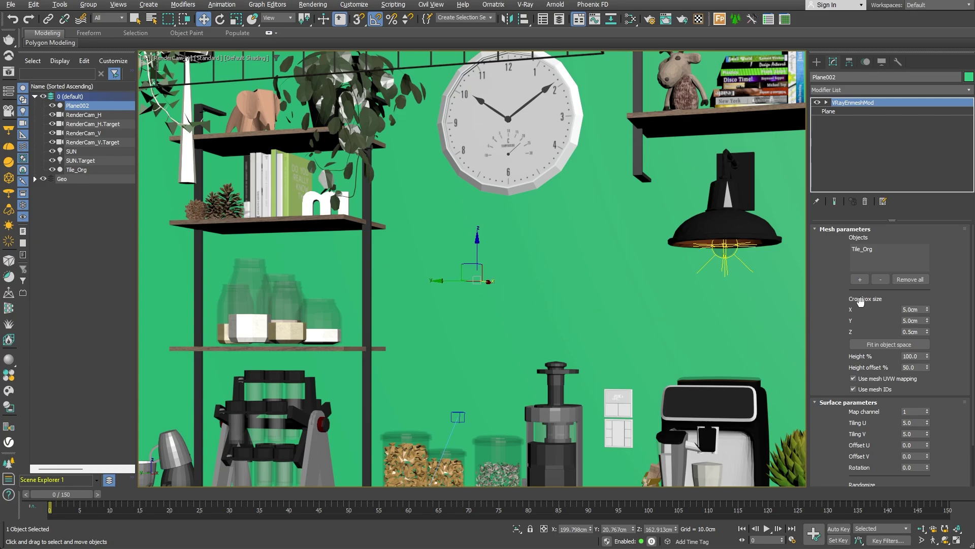
Set the crop box to 5.1 × 5.1 × 0.51 cm and enable Use mesh UVW mapping
left_click(927, 307)
left_click(927, 318)
left_click(928, 329)
left_click_drag(943, 335, 944, 325)
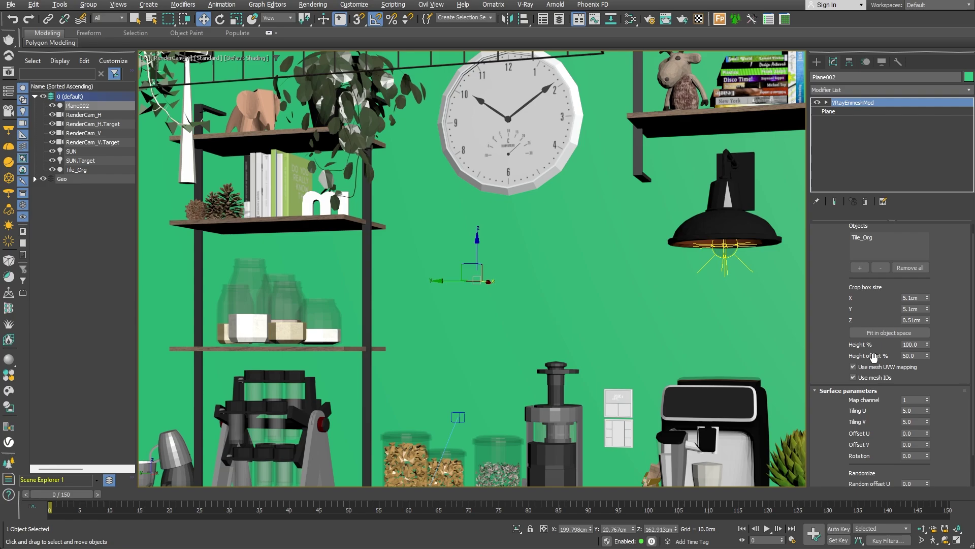
left_click(853, 368)
left_click(854, 368)
Review the V-Ray GPU render settings, then render the kitchen camera view with Shift+Q
left_click(650, 19)
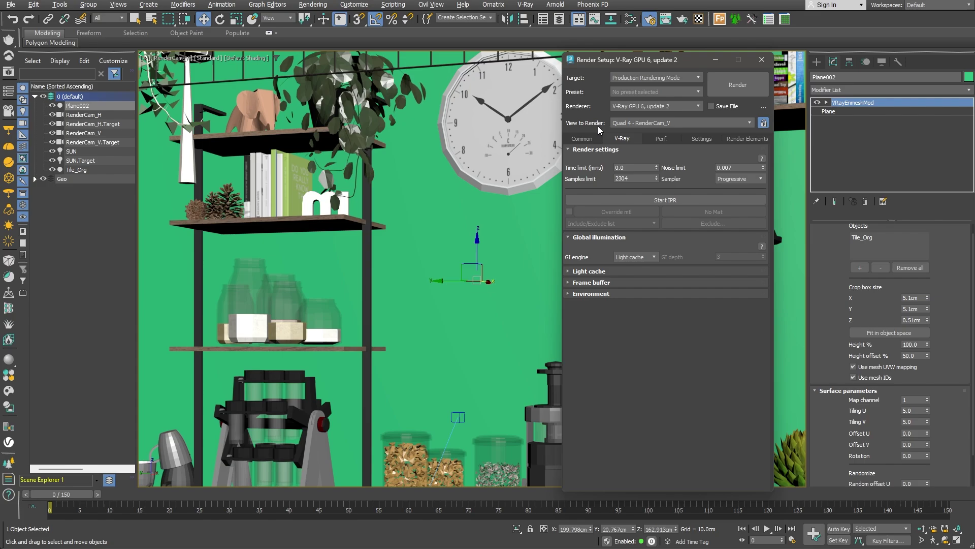
left_click(762, 60)
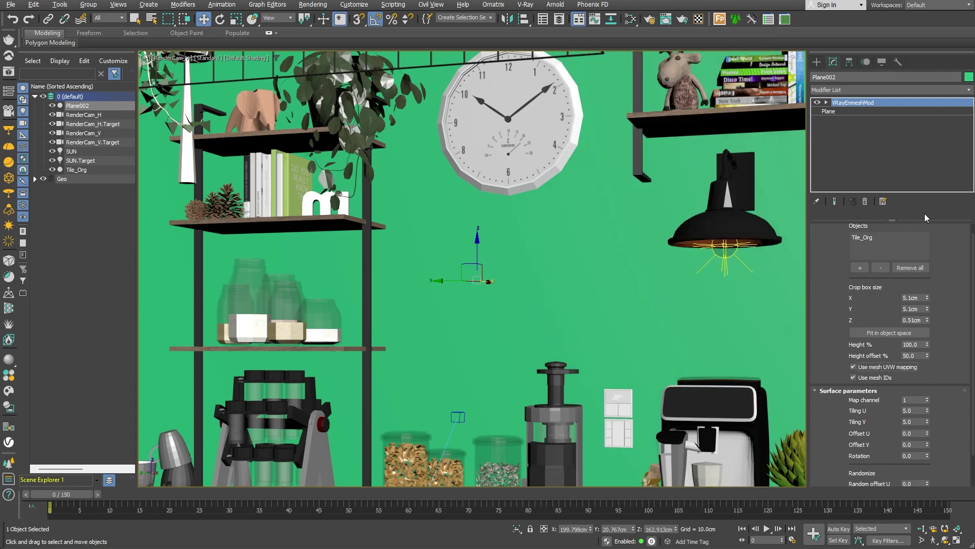
key("shift+q")
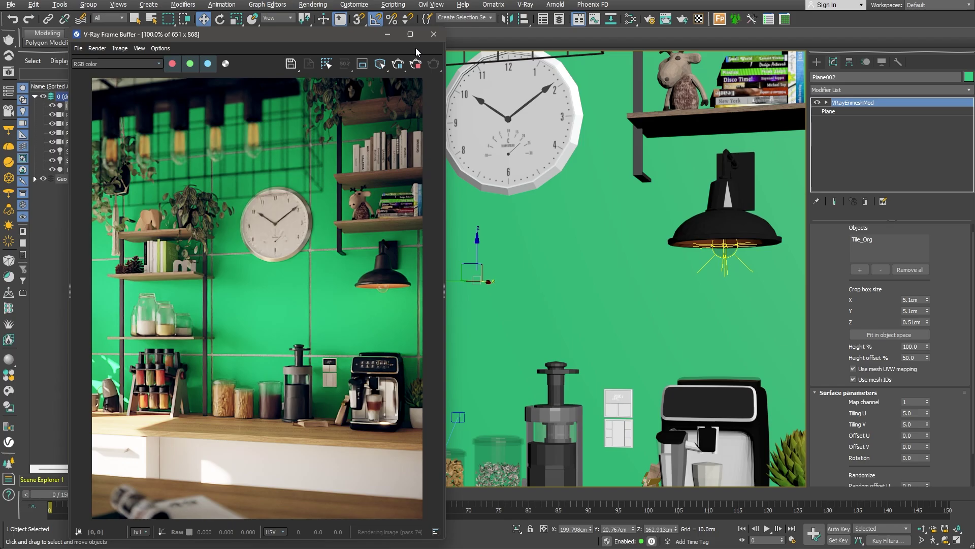
left_click_drag(834, 354, 833, 315)
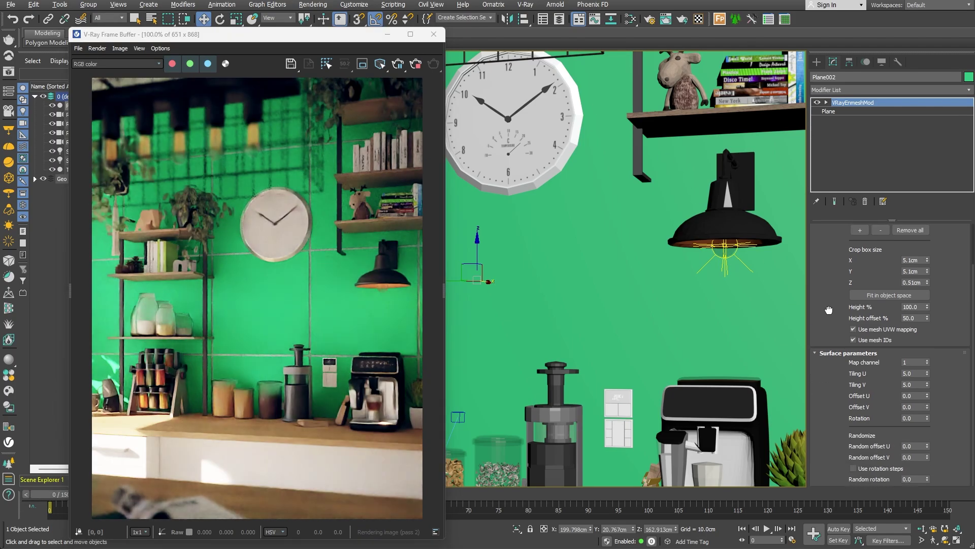
Set the enmesh Tiling U and V to 15
double_click(920, 374)
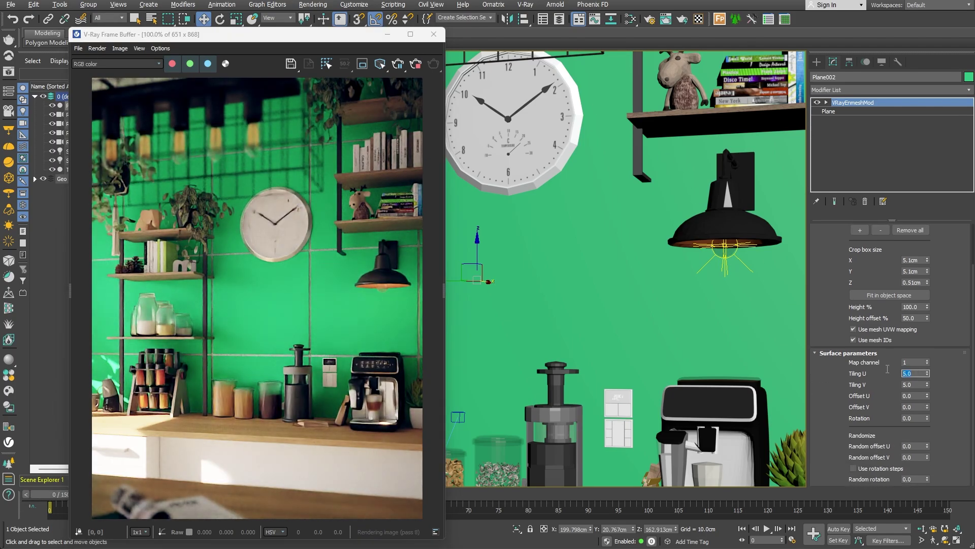
type("15")
key("Tab")
type("15")
key("Return")
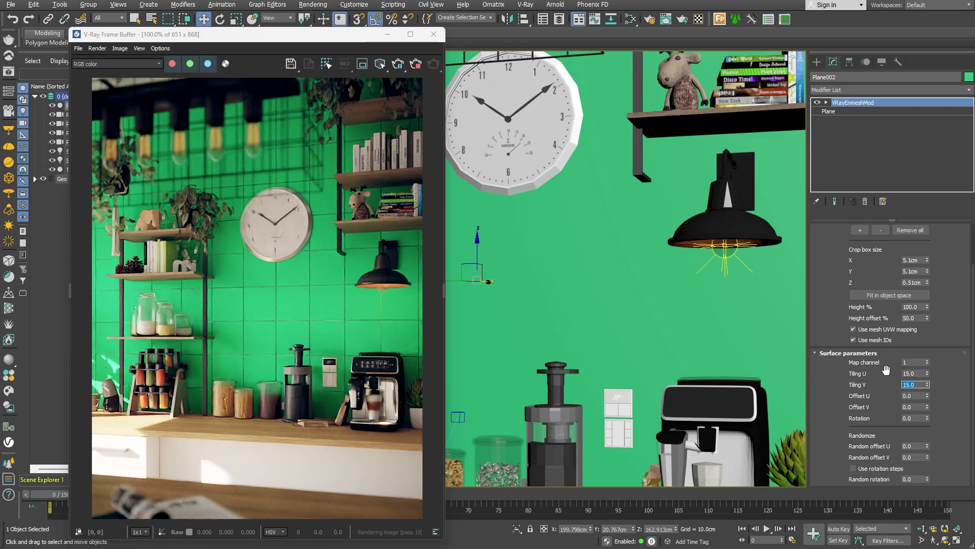
Raise the enmesh Tiling U and V to 50
key("shift+Tab")
type("50")
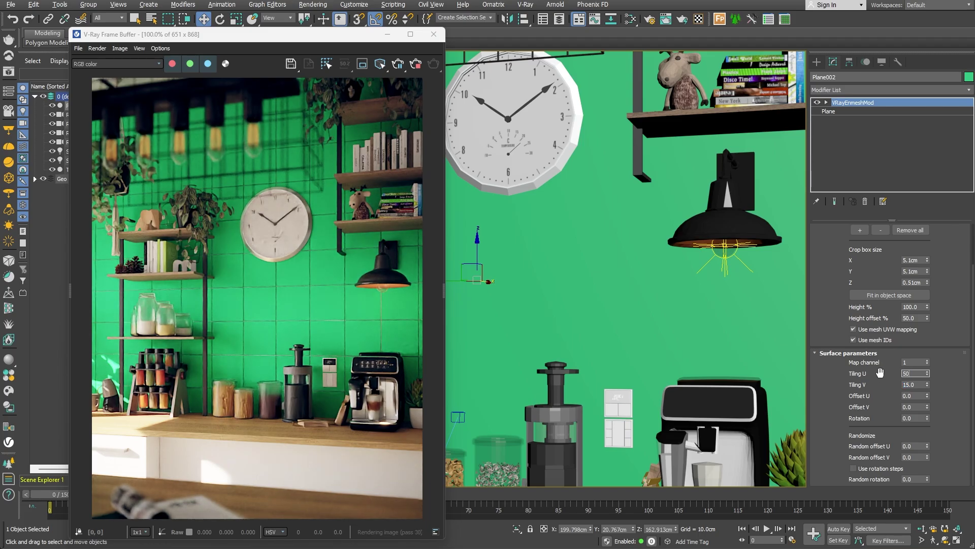
key("Tab")
type("50")
key("Return")
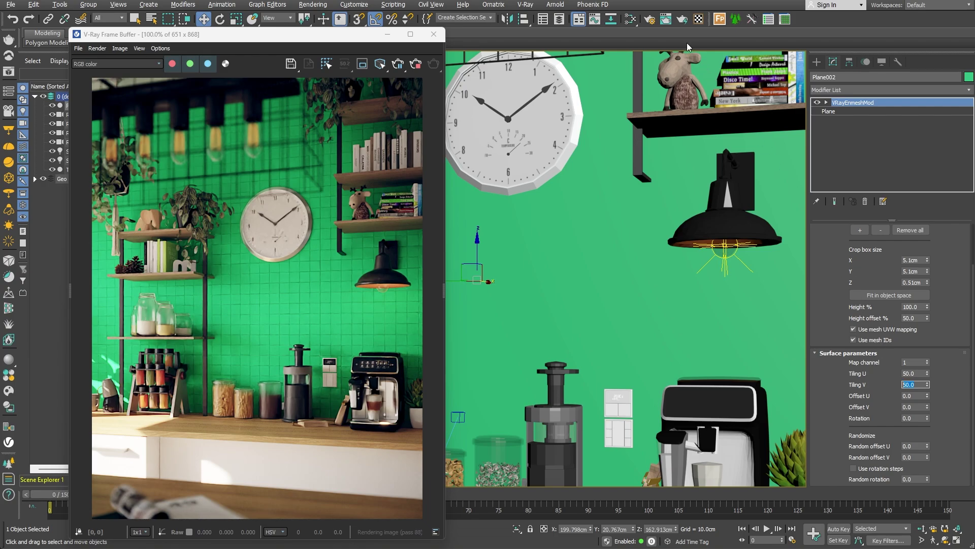
Create a VRayMtl, Material #27, in the Slate editor and assign it to the tiled plane
left_click(631, 19)
right_click(587, 211)
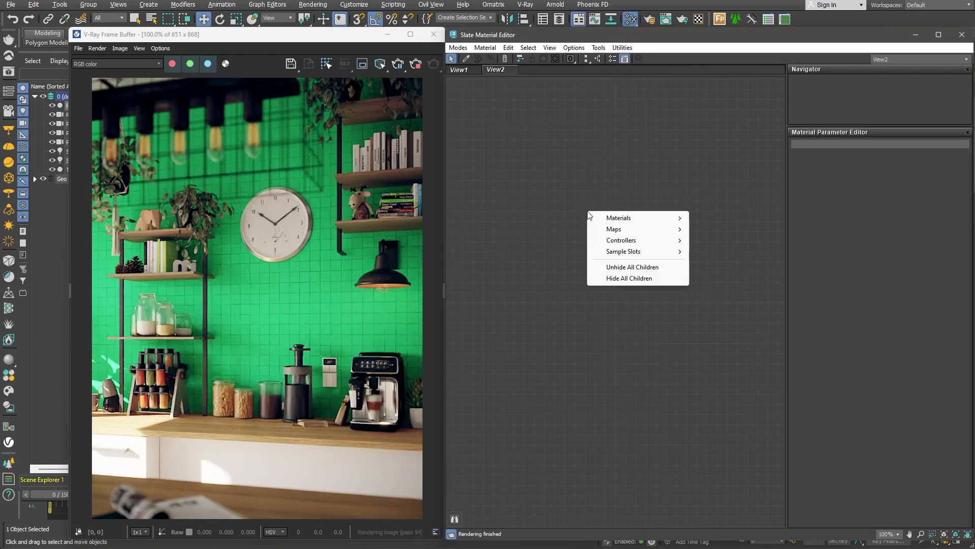
mouse_move(647, 217)
mouse_move(719, 239)
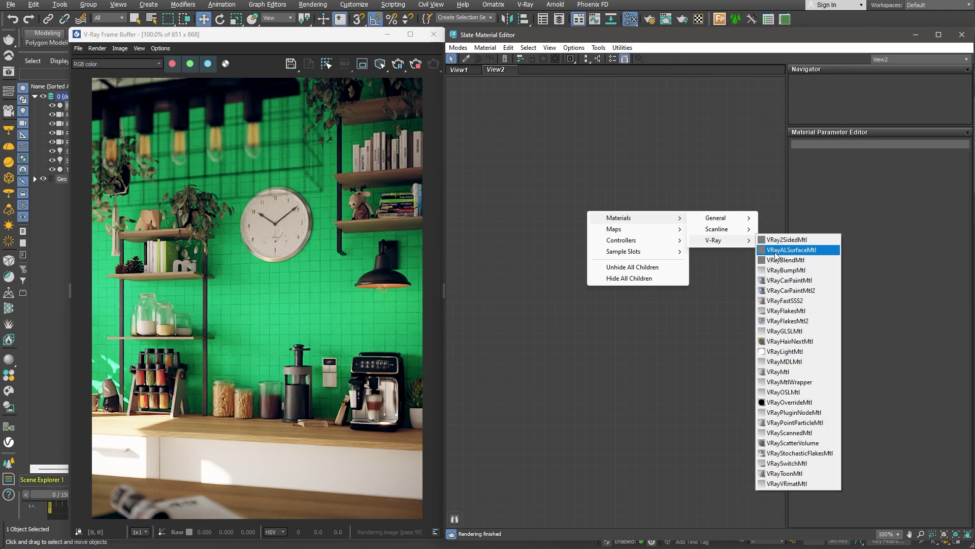
left_click(793, 373)
left_click_drag(587, 209, 740, 158)
right_click(739, 162)
left_click(756, 177)
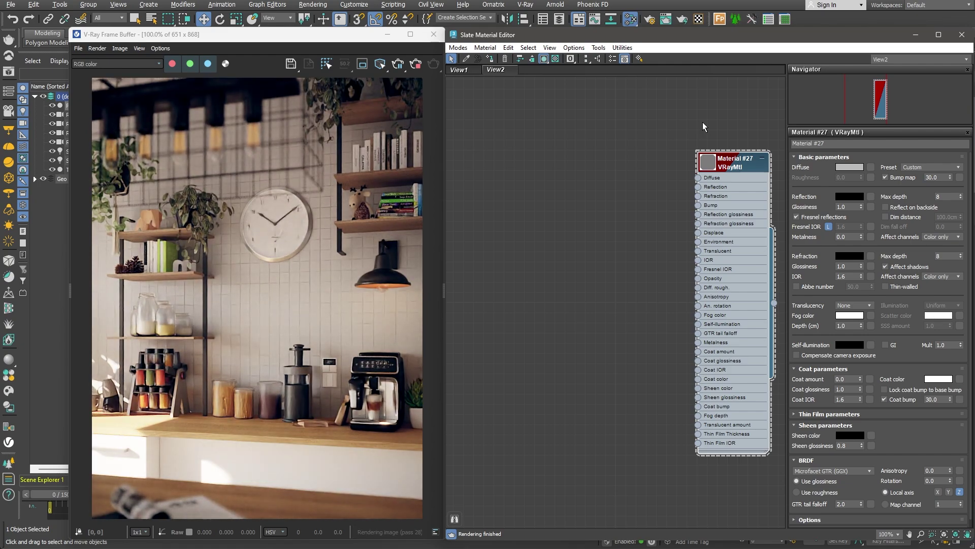
Set Material #27's reflection colour to white with 0.75 glossiness
left_click(850, 196)
left_click_drag(745, 138, 812, 138)
left_click(798, 178)
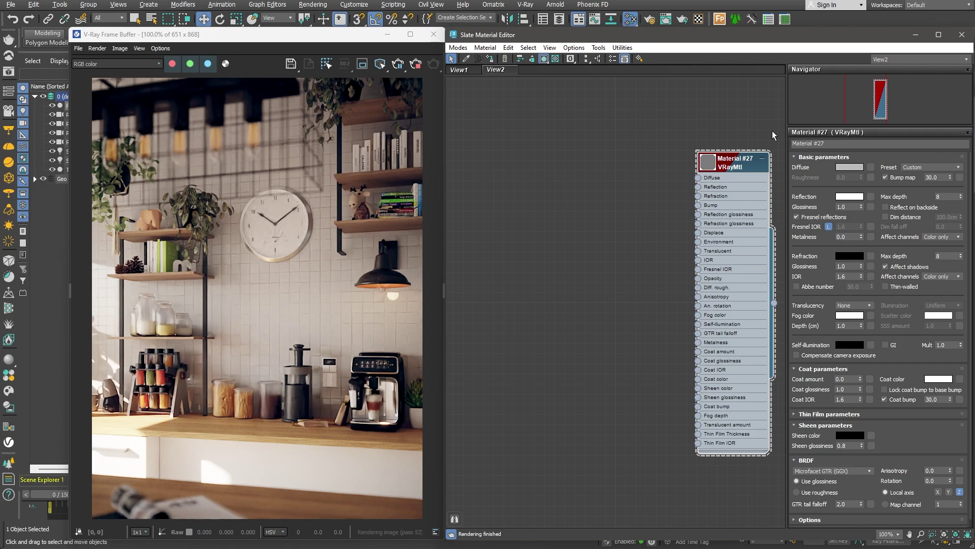
double_click(848, 207)
type("0.75")
key("Return")
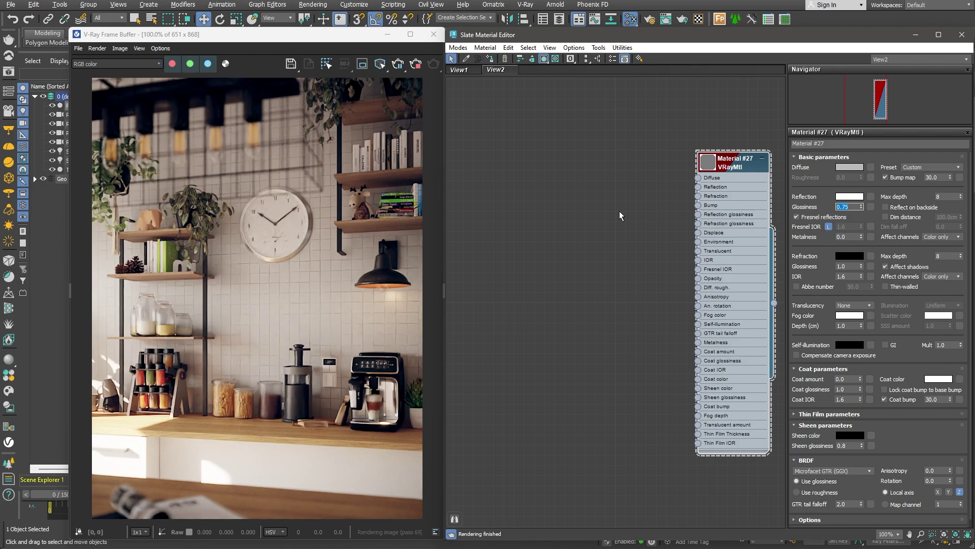
Create VRayMultiSubTex Map #17 with 20 slots and wire it into Material #27's Diffuse
right_click(564, 221)
mouse_move(589, 238)
mouse_move(700, 262)
mouse_move(726, 285)
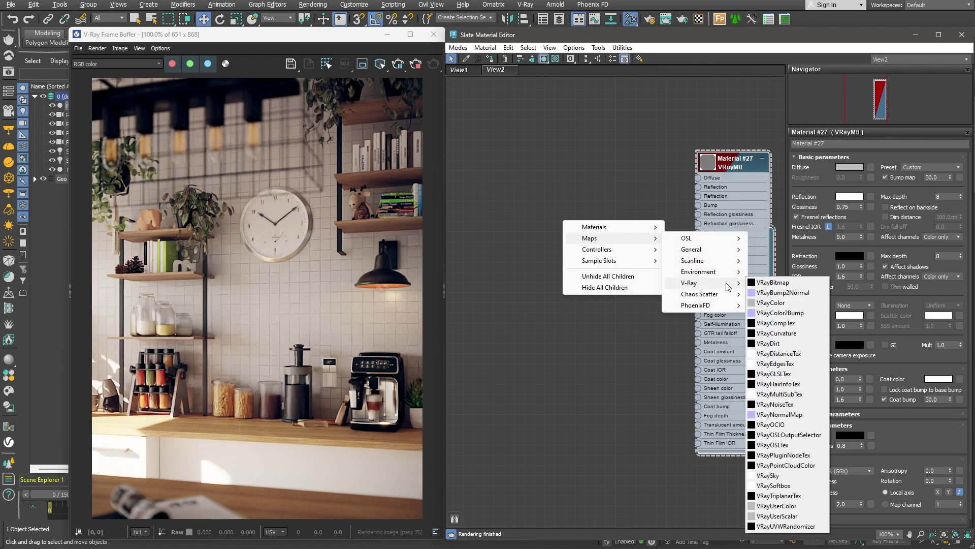
left_click(795, 398)
left_click_drag(584, 238, 603, 175)
left_click_drag(642, 277, 698, 177)
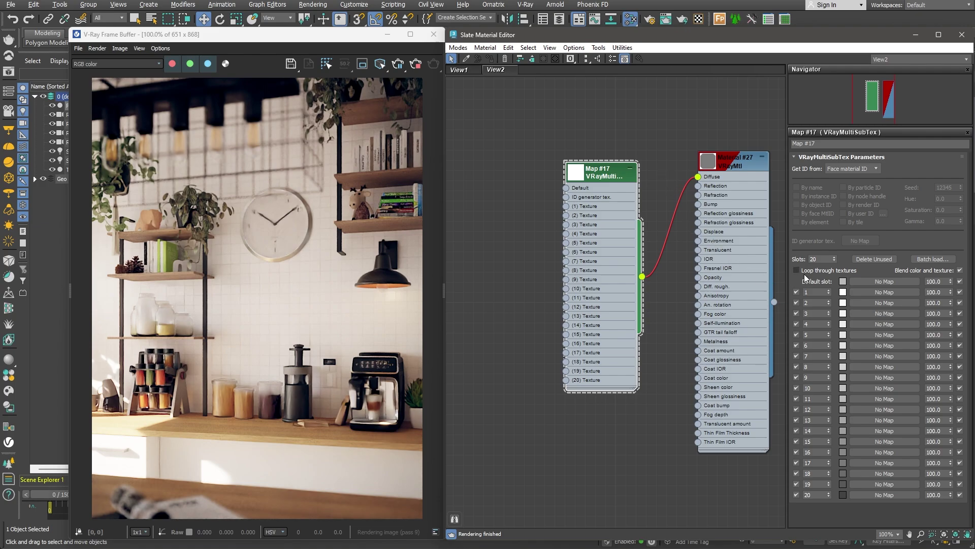
left_click_drag(819, 259, 805, 262)
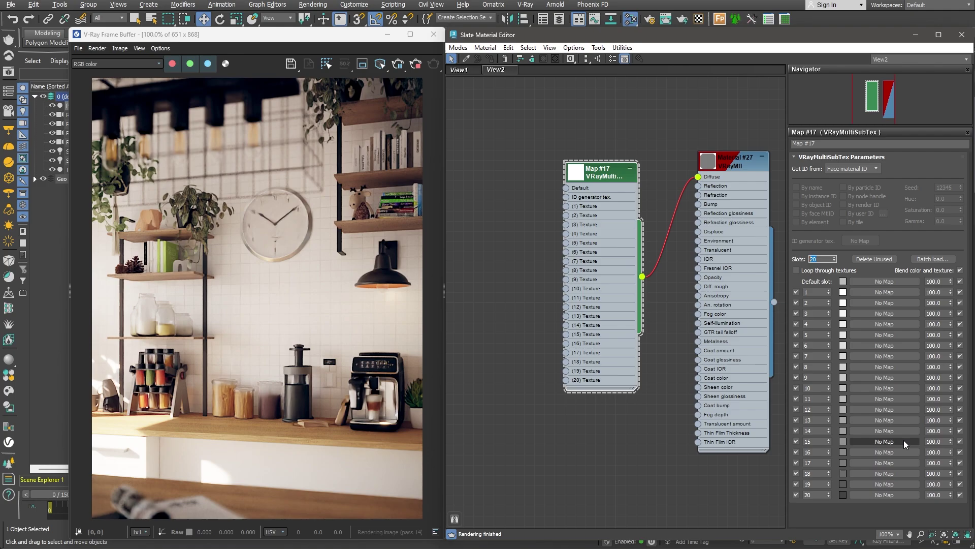
Batch load the twenty coffee images C_01–C_20 into Map #17's slots
left_click(943, 259)
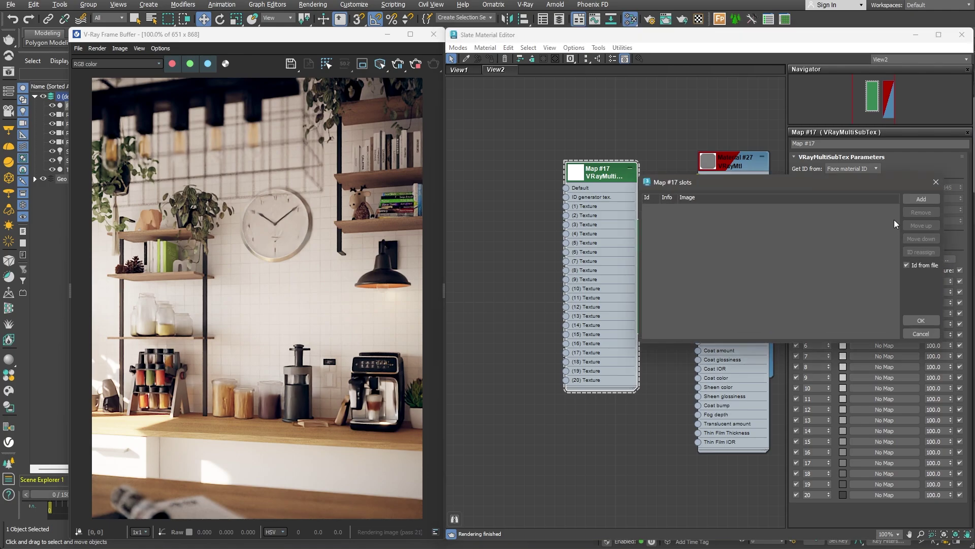
left_click(916, 199)
left_click_drag(78, 270, 533, 38)
left_click(540, 476)
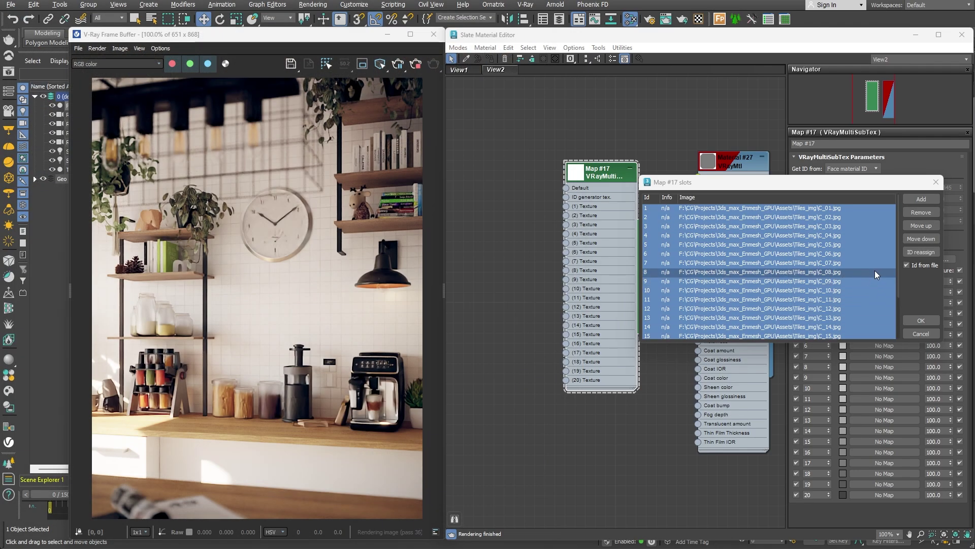
left_click(921, 320)
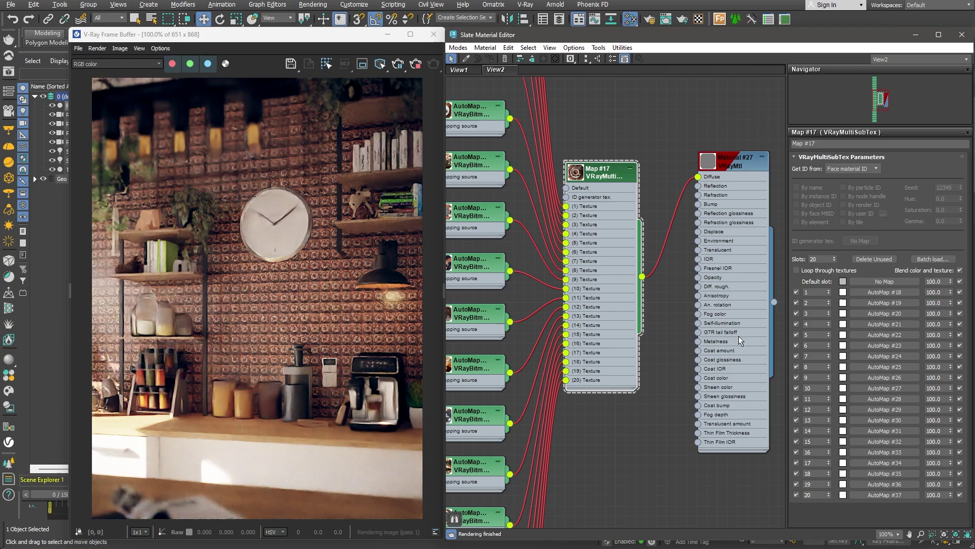
middle_click_drag(513, 305, 539, 288)
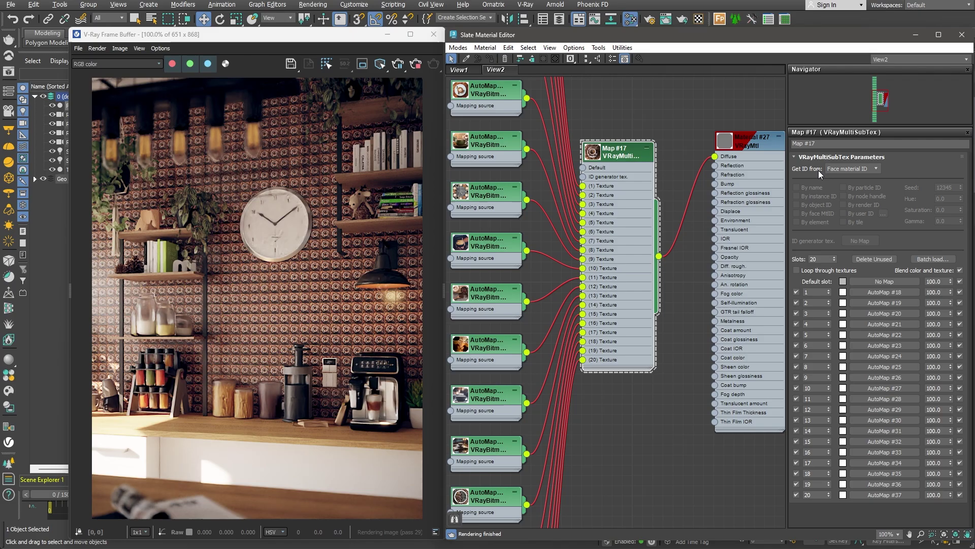
Make Map #17 pick its coffee images at random, varied by instance ID
left_click(851, 169)
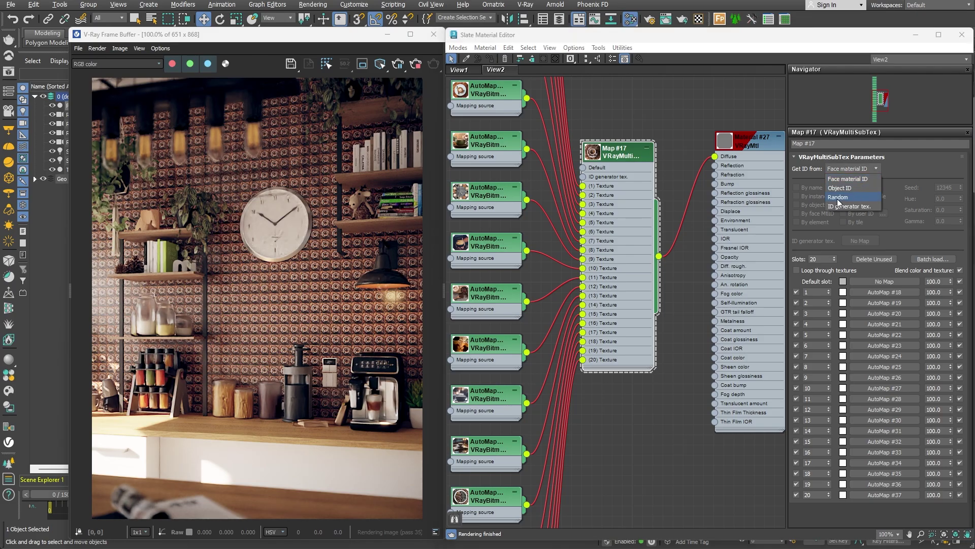
left_click(846, 197)
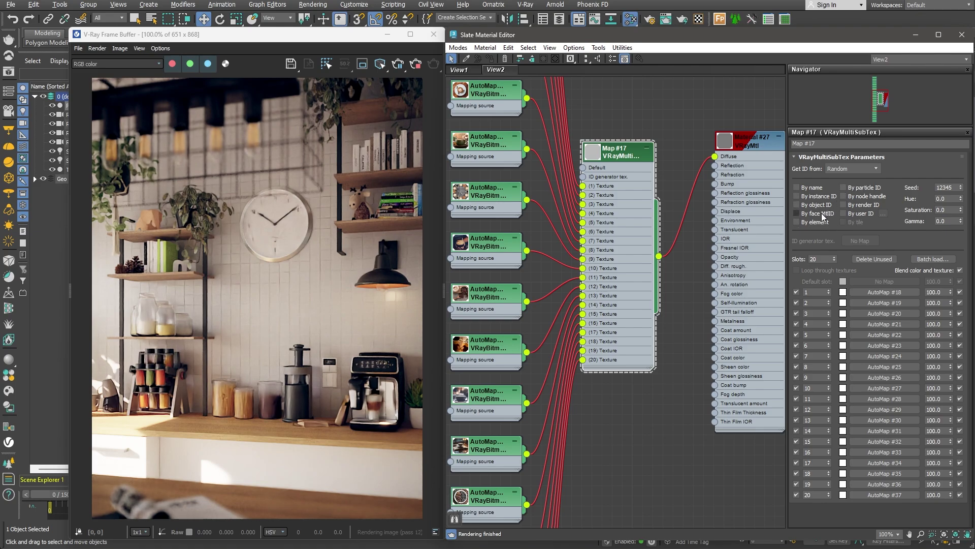
left_click(796, 196)
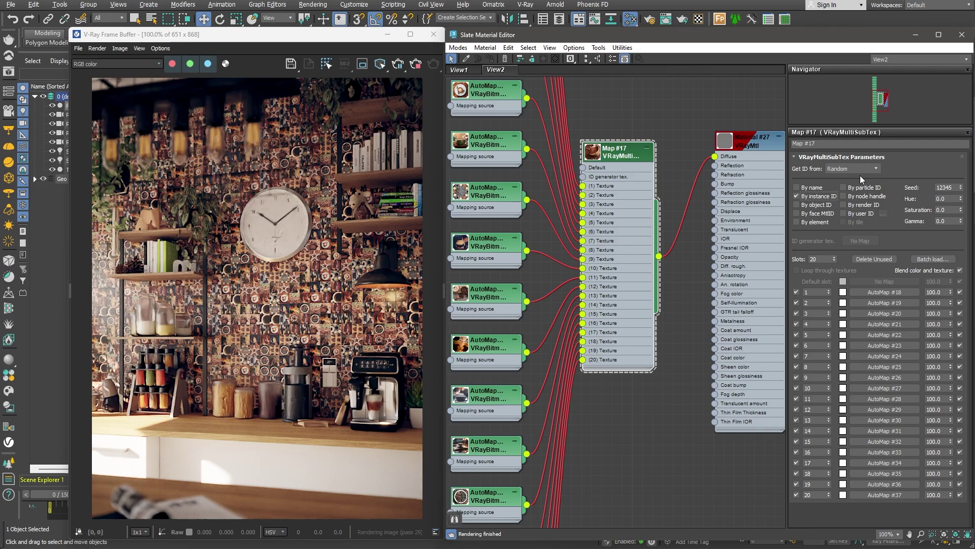
Try a hue shift of 50 on Map #17, then return the hue to 0
double_click(941, 208)
key("shift+Tab")
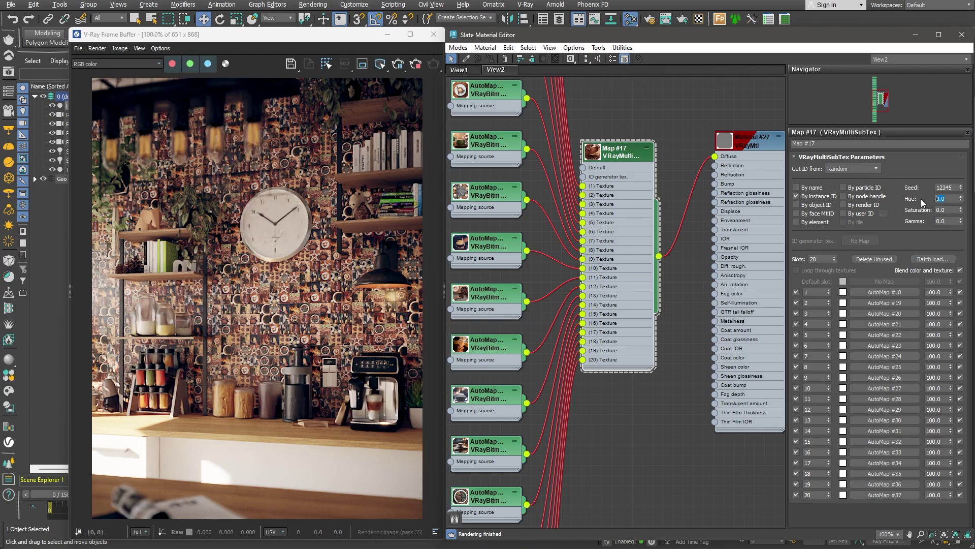
type("50")
key("Return")
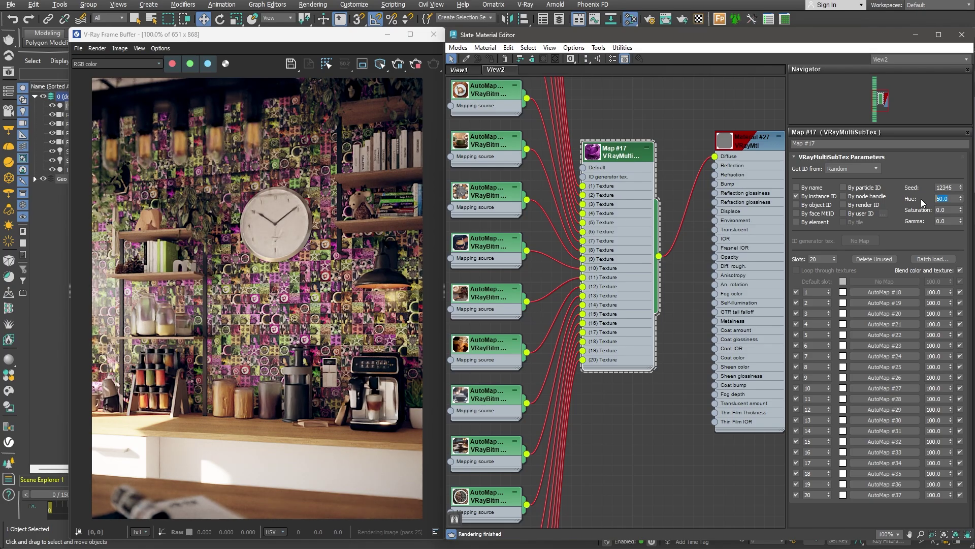
type("0")
key("Return")
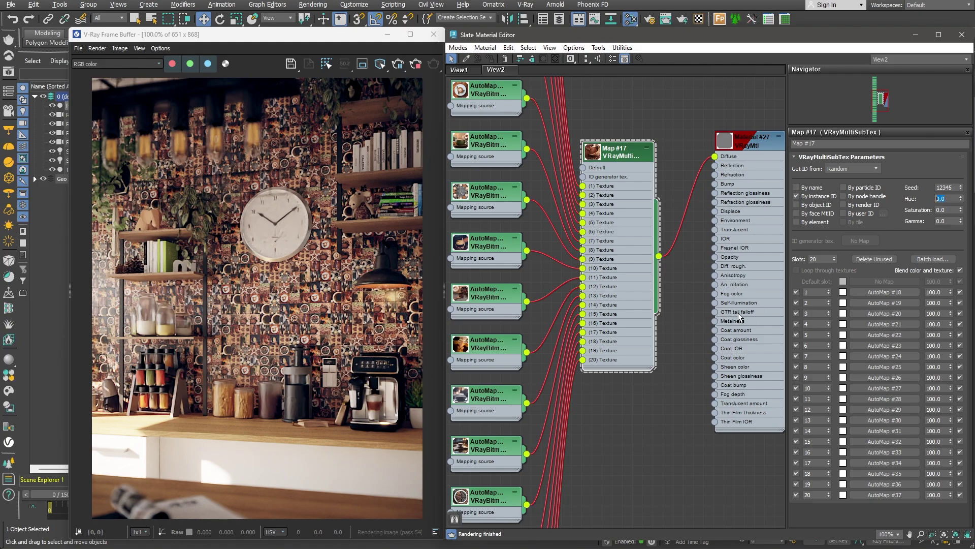
Insert a Color Correction map wired between Map #17 and Material #27's diffuse
middle_click_drag(738, 312, 572, 331)
left_click_drag(629, 146, 736, 151)
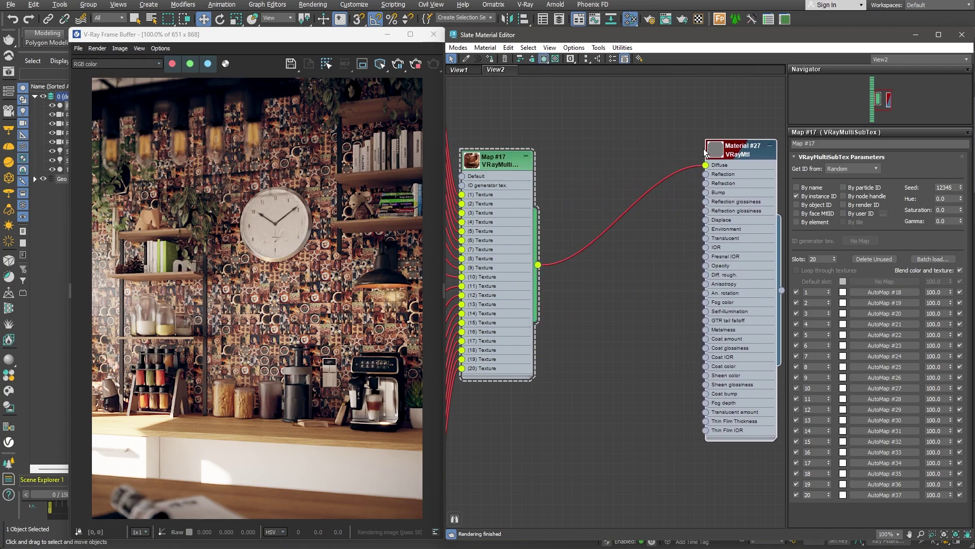
right_click(612, 140)
mouse_move(659, 160)
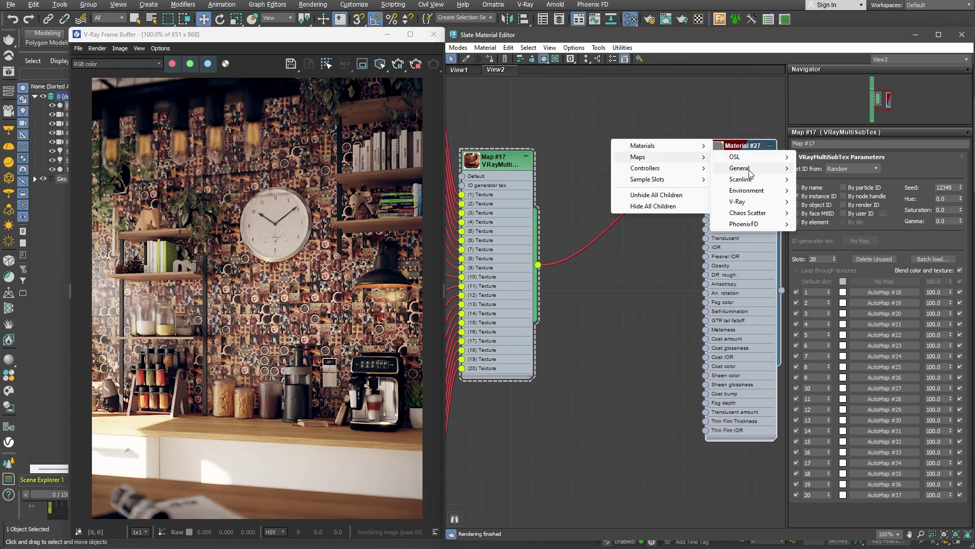
left_click(730, 203)
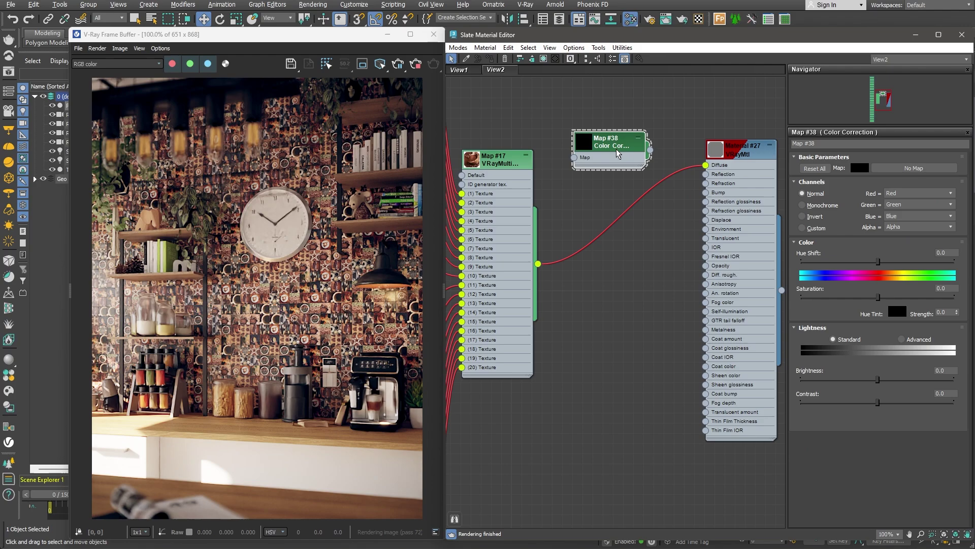
left_click_drag(614, 151, 638, 211)
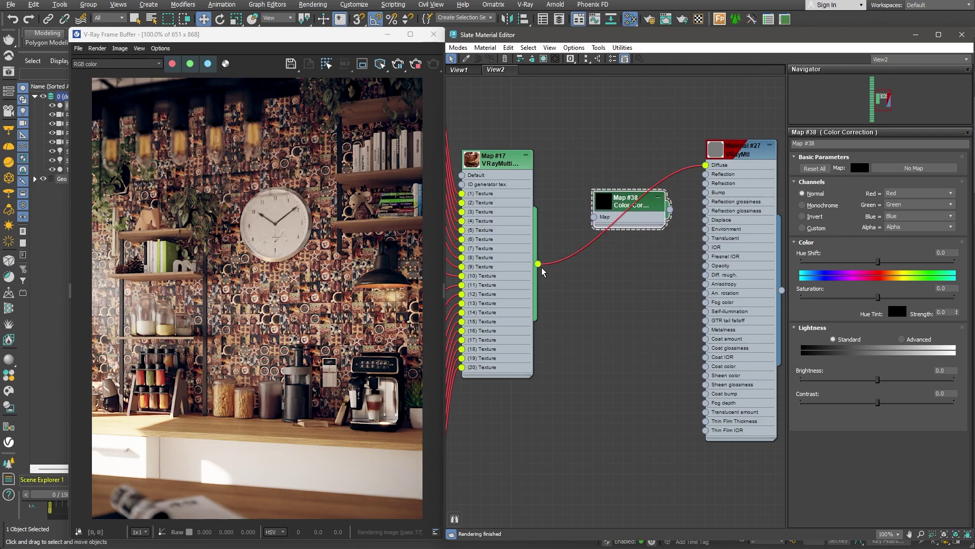
left_click_drag(537, 263, 593, 217)
left_click_drag(670, 209, 706, 165)
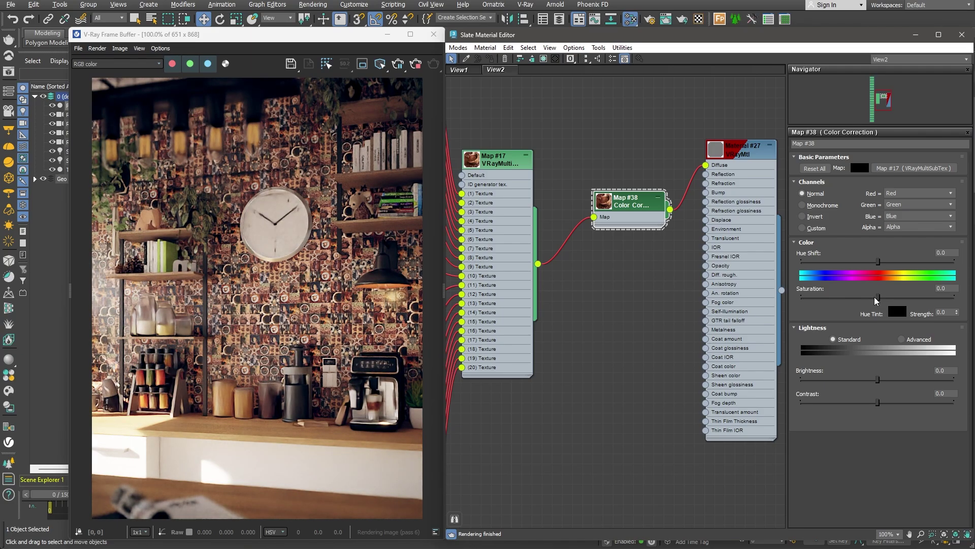
Set the Color Correction saturation to -50 and contrast to -10
left_click_drag(878, 297, 837, 297)
double_click(946, 288)
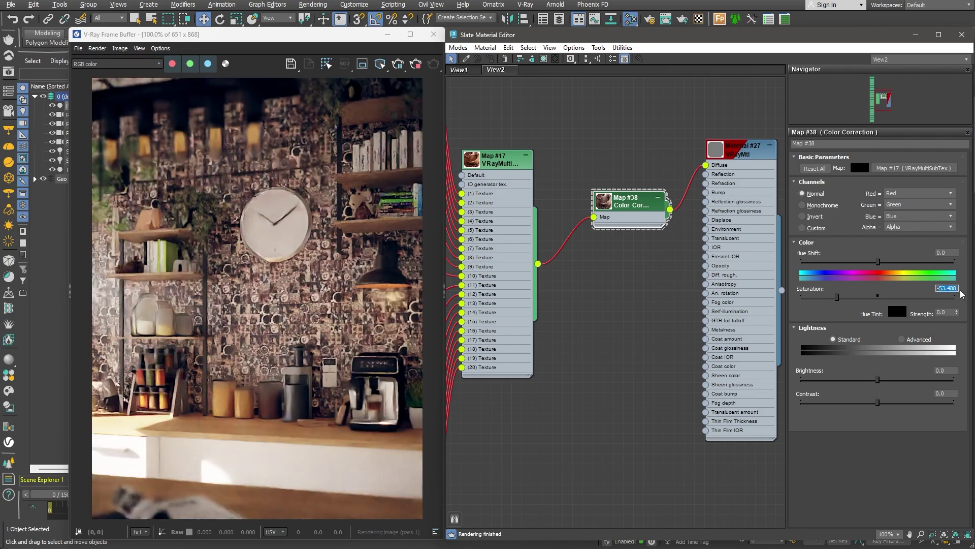
type("-50")
key("Return")
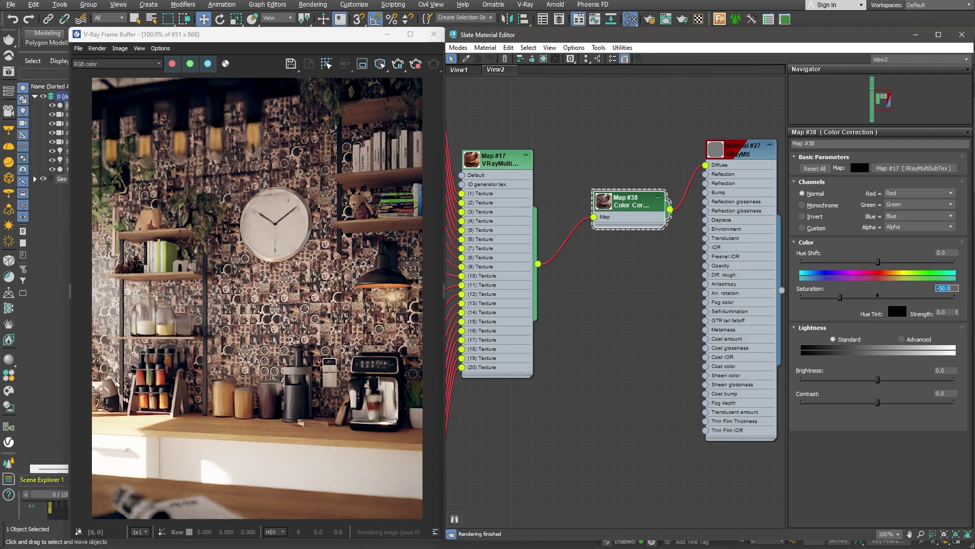
double_click(946, 393)
type("-10")
key("Return")
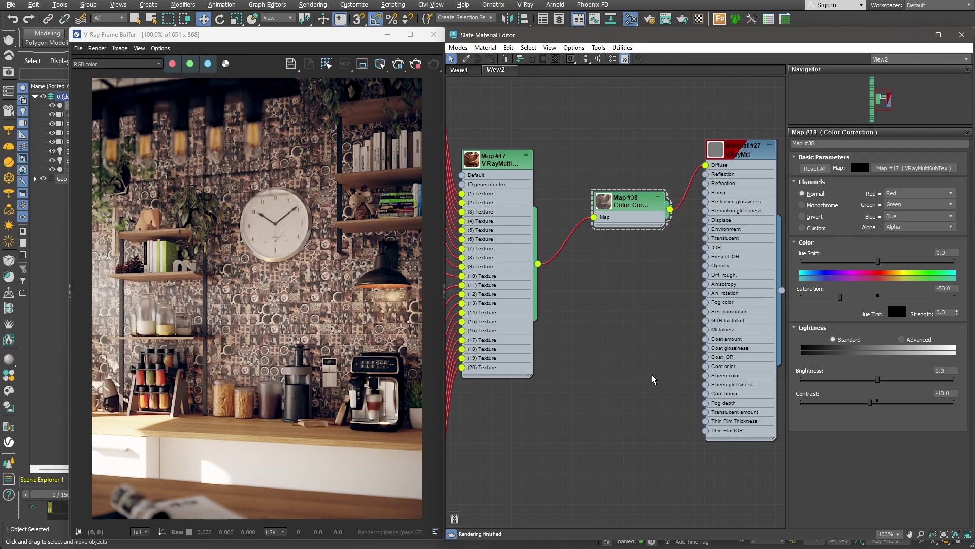
Close the frame buffer, hide the Slate editor, and view through RenderCam_H
left_click(387, 34)
left_click(924, 35)
left_click(170, 58)
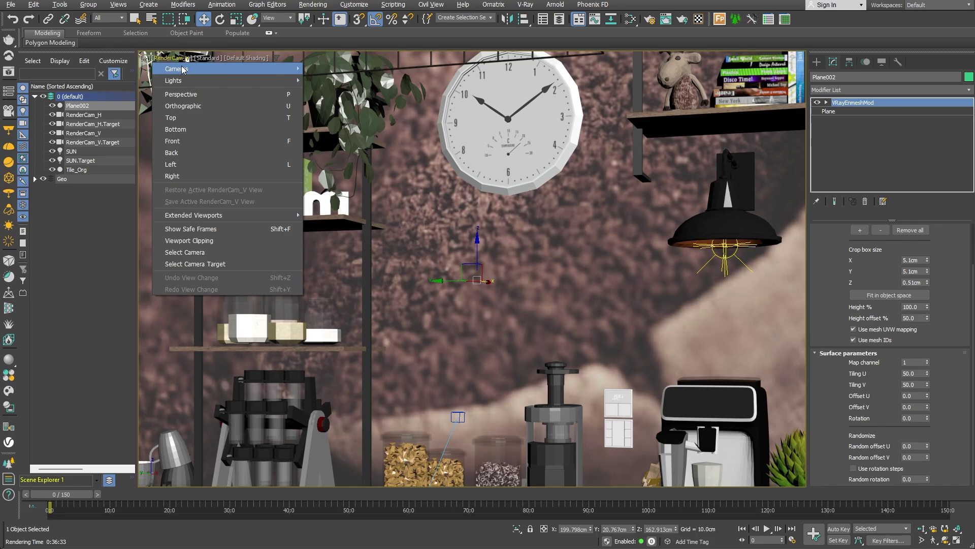
mouse_move(283, 70)
left_click(336, 69)
mouse_move(86, 496)
left_mouse_down()
mouse_move(509, 508)
mouse_move(82, 485)
left_mouse_up()
key("w")
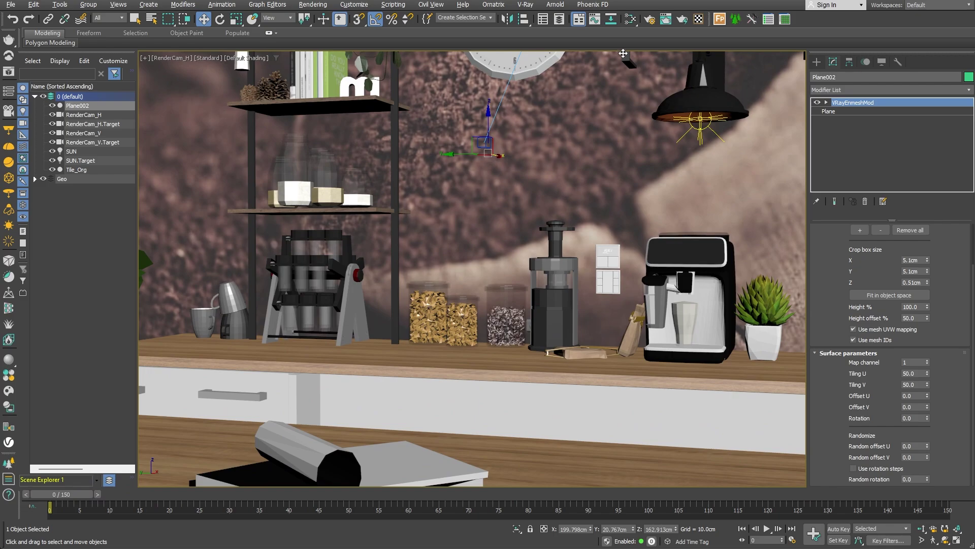
Render the full 0–150 active time segment with Save File enabled
left_click(651, 20)
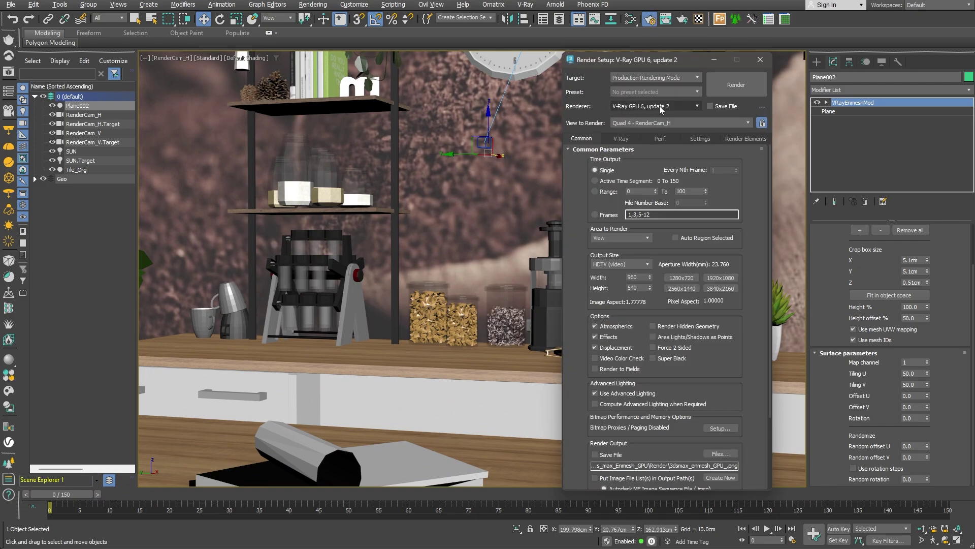
left_click(595, 181)
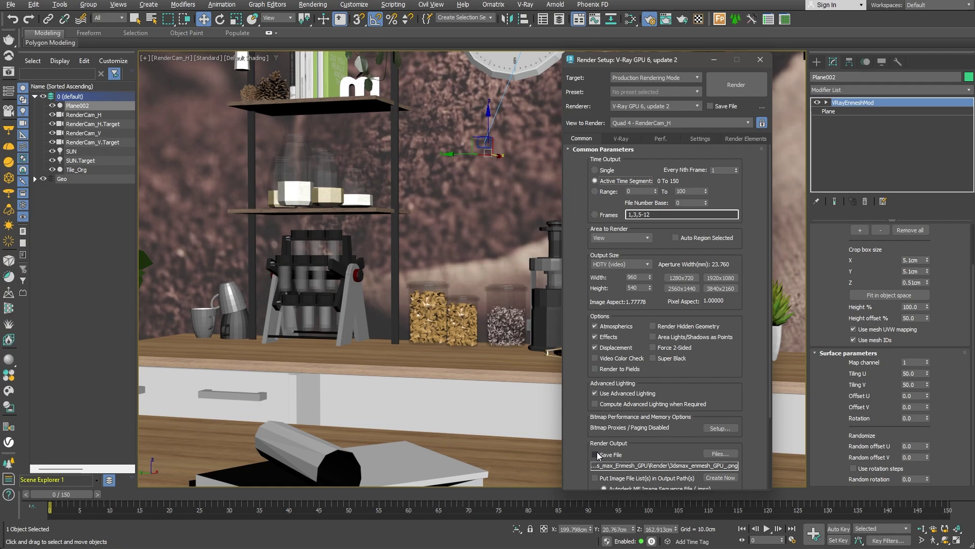
left_click(595, 454)
left_click(734, 84)
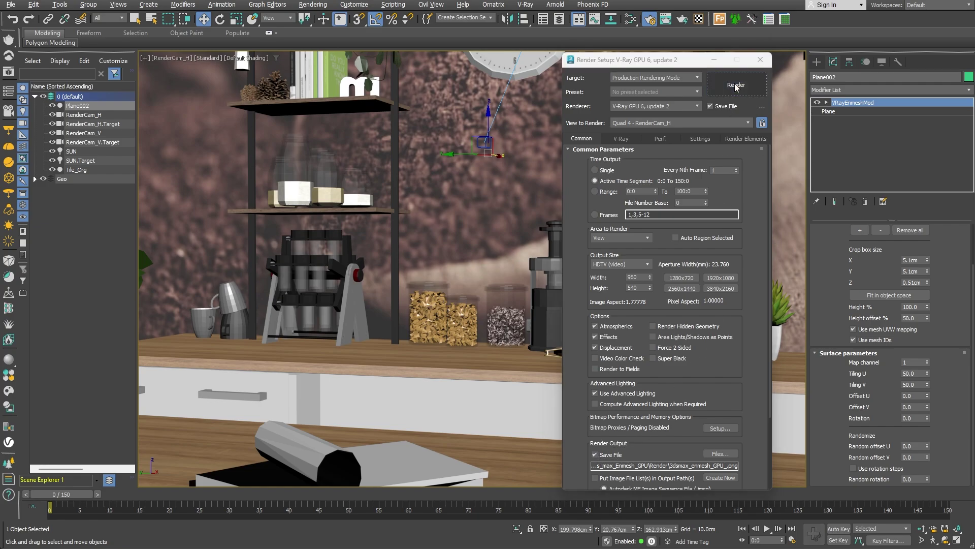